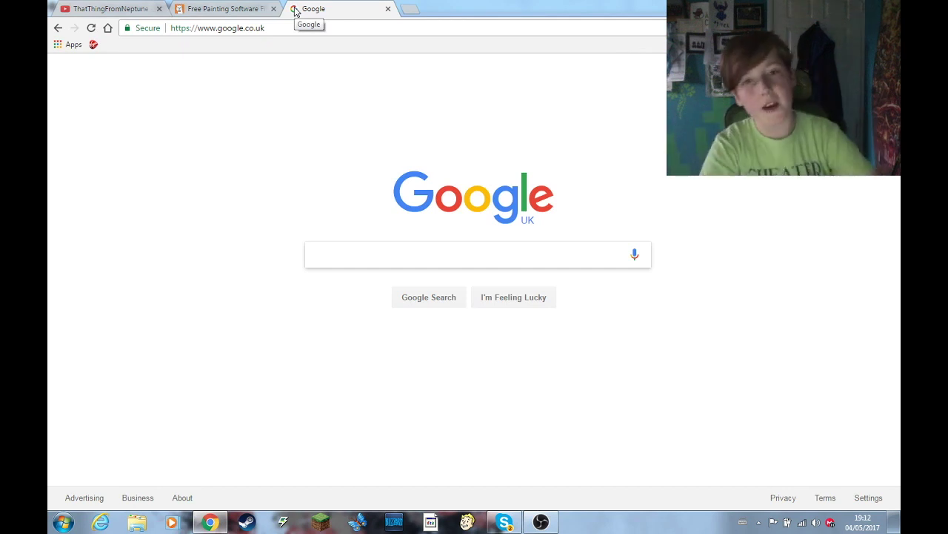
Reload the Google search page and briefly switch to the recording software and back
{"action": "key", "text": "F5"}
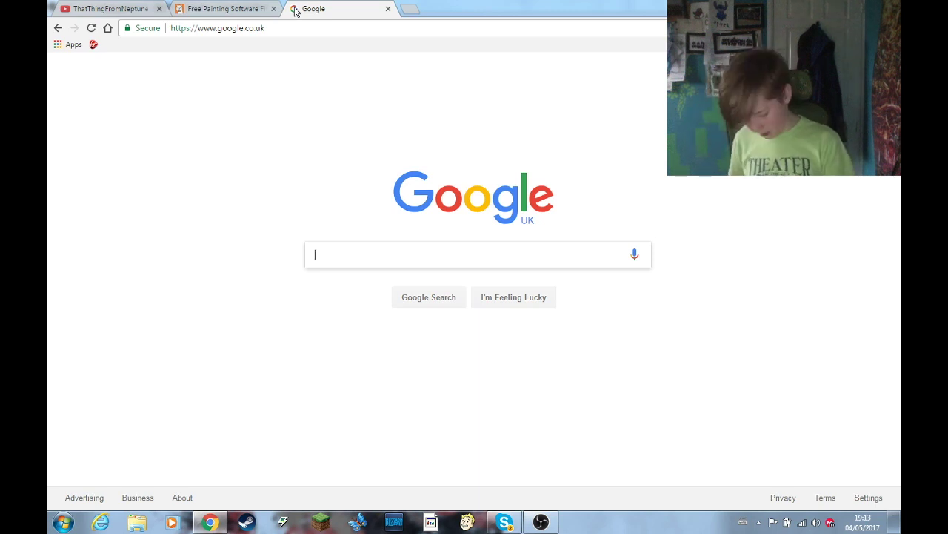
{"action": "key", "text": "alt+Tab"}
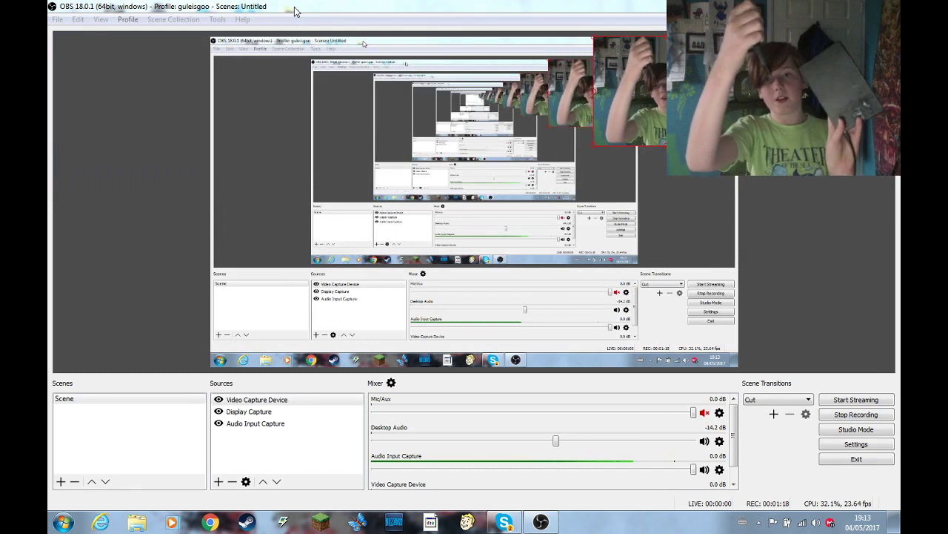
{"action": "key", "text": "alt+Tab"}
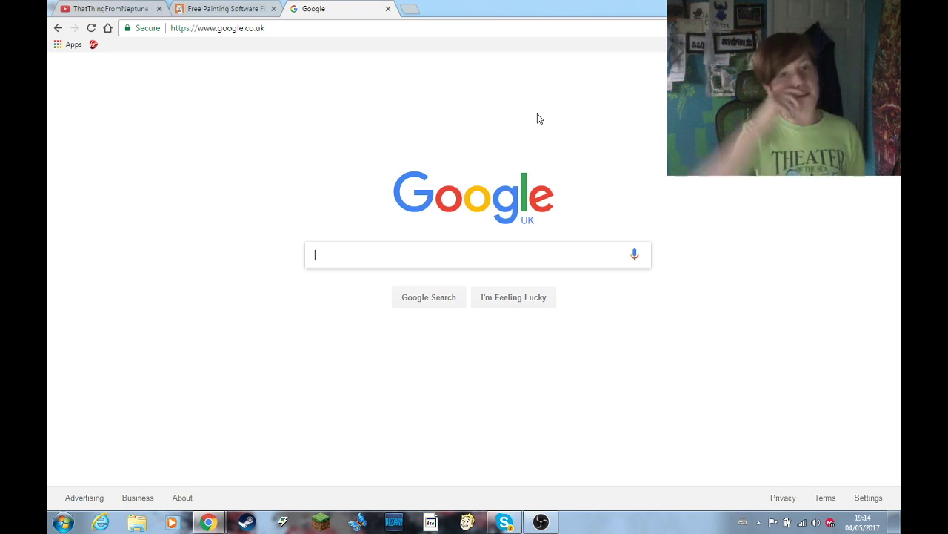
Show the artist's YouTube channel home page and scroll through its popular uploads and uploads rows
{"action": "left_click", "coordinate": [80, 10]}
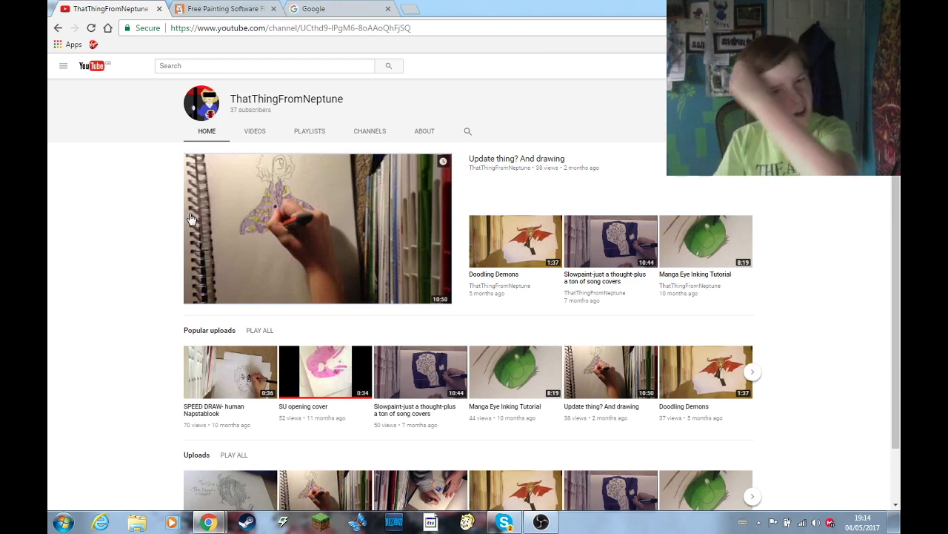
{"action": "scroll", "coordinate": [408, 285], "scroll_direction": "down", "scroll_amount": 1}
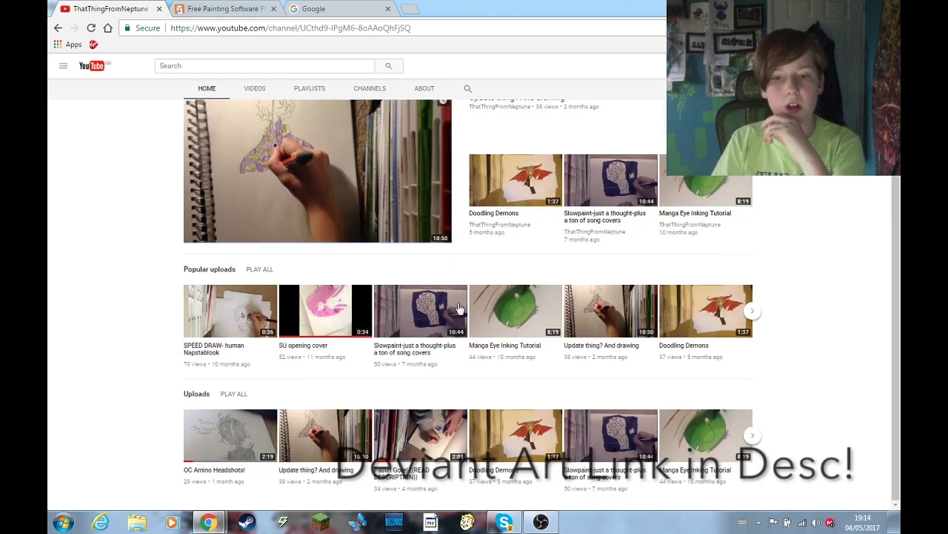
{"action": "scroll", "coordinate": [363, 249], "scroll_direction": "up", "scroll_amount": 1}
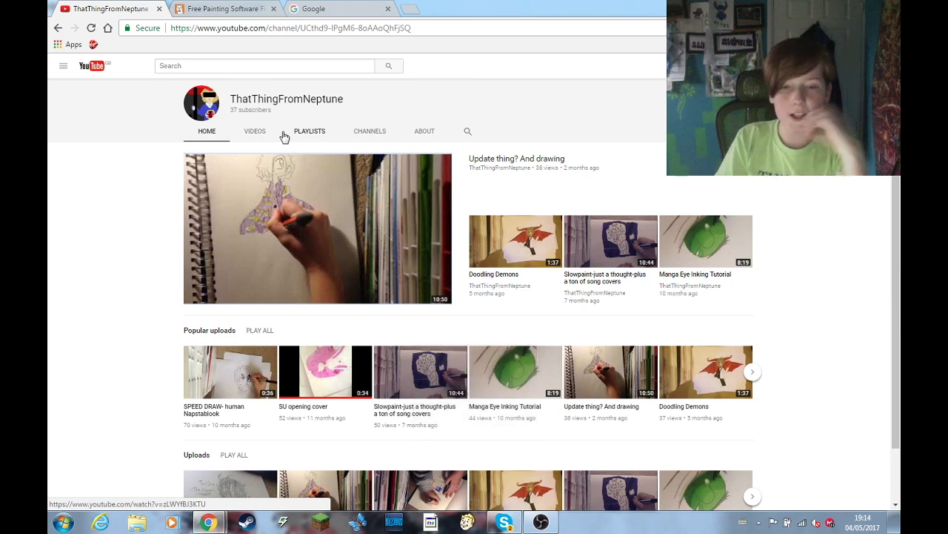
{"action": "scroll", "coordinate": [481, 193], "scroll_direction": "down", "scroll_amount": 1}
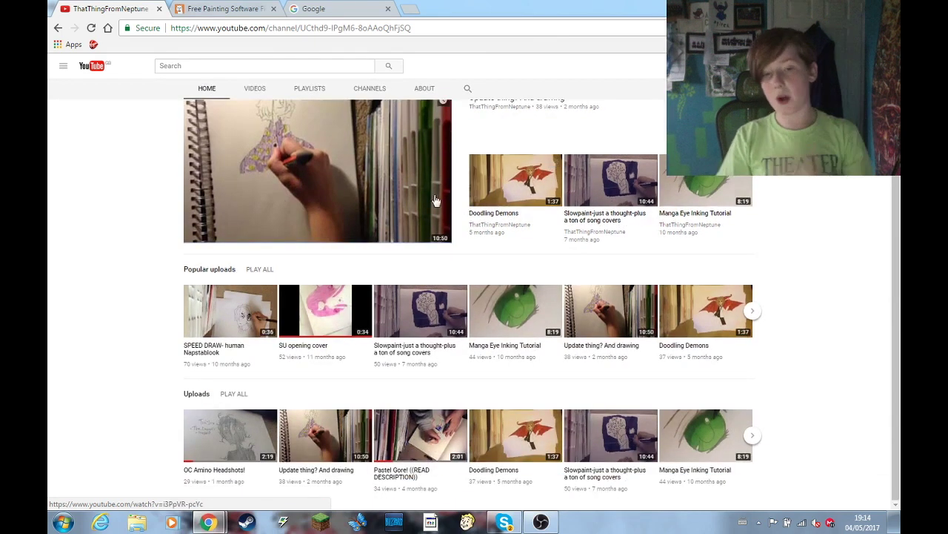
{"action": "scroll", "coordinate": [434, 226], "scroll_direction": "up", "scroll_amount": 1}
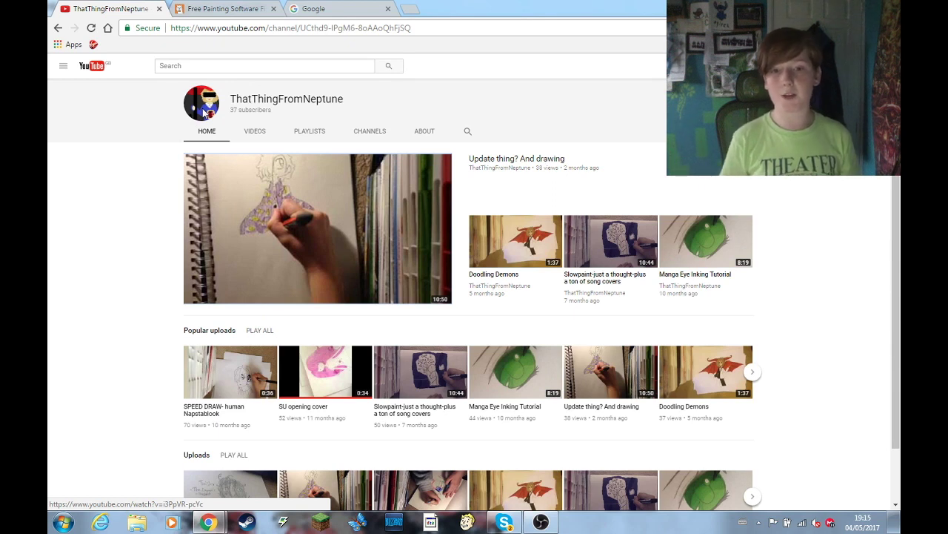
{"action": "scroll", "coordinate": [615, 222], "scroll_direction": "down", "scroll_amount": 1}
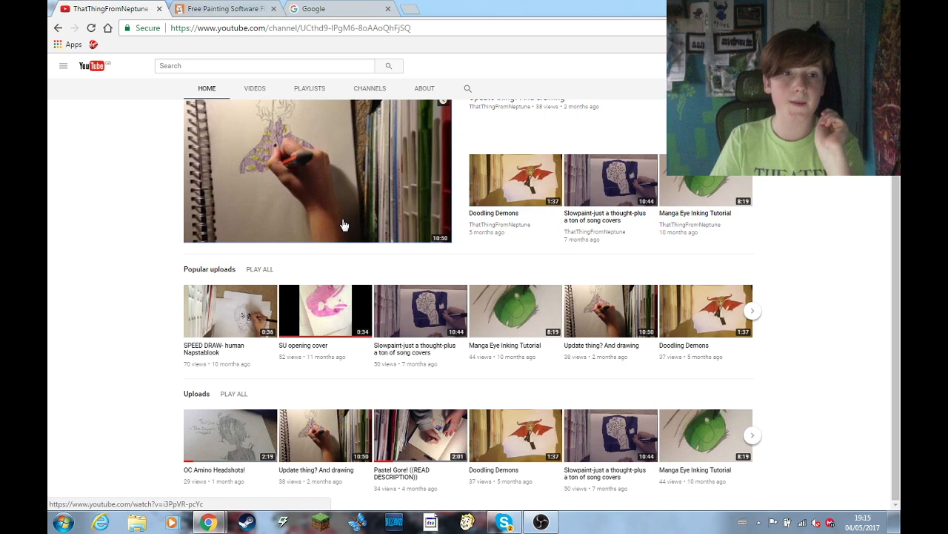
On the FireAlpaca website, start downloading the Windows installer FireAlpaca_setup.exe (26.5 MB)
{"action": "left_click", "coordinate": [228, 9]}
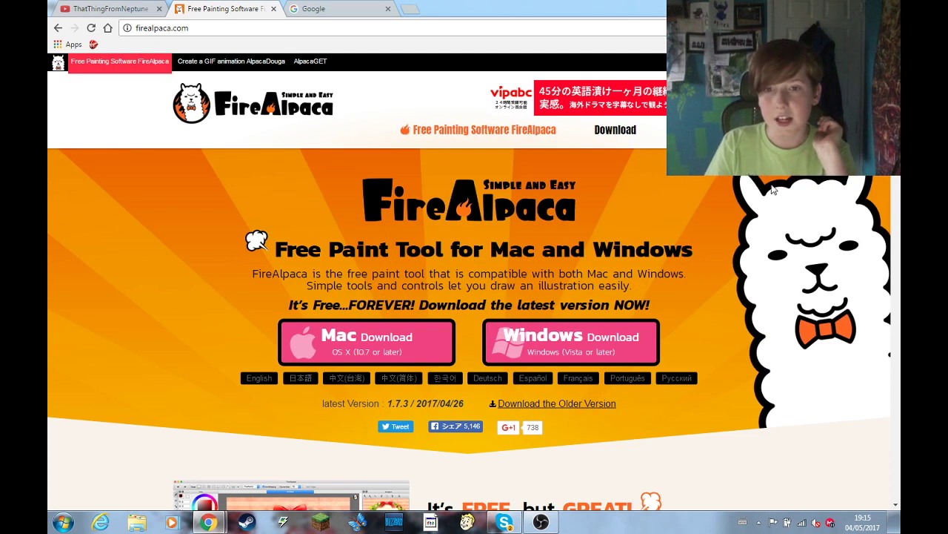
{"action": "scroll", "coordinate": [773, 191], "scroll_direction": "down", "scroll_amount": 5}
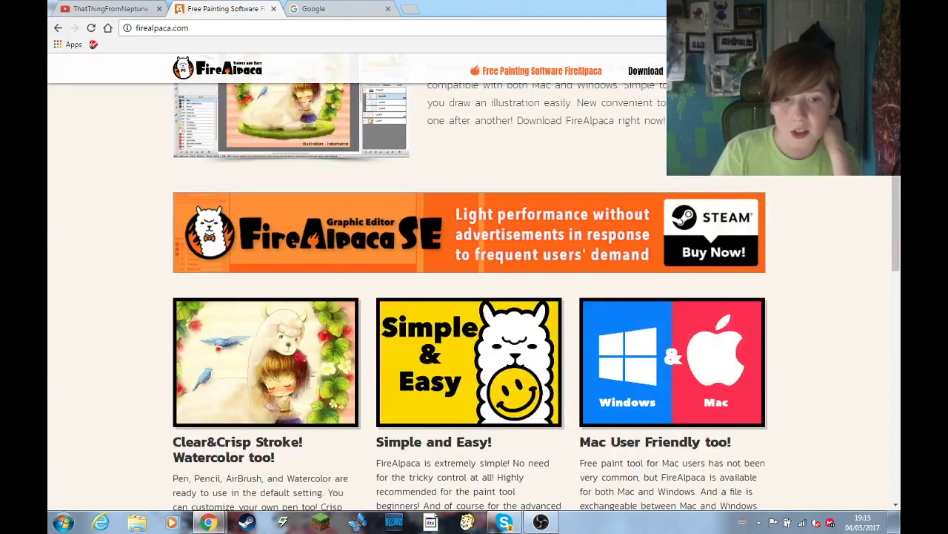
{"action": "scroll", "coordinate": [533, 235], "scroll_direction": "up", "scroll_amount": 3}
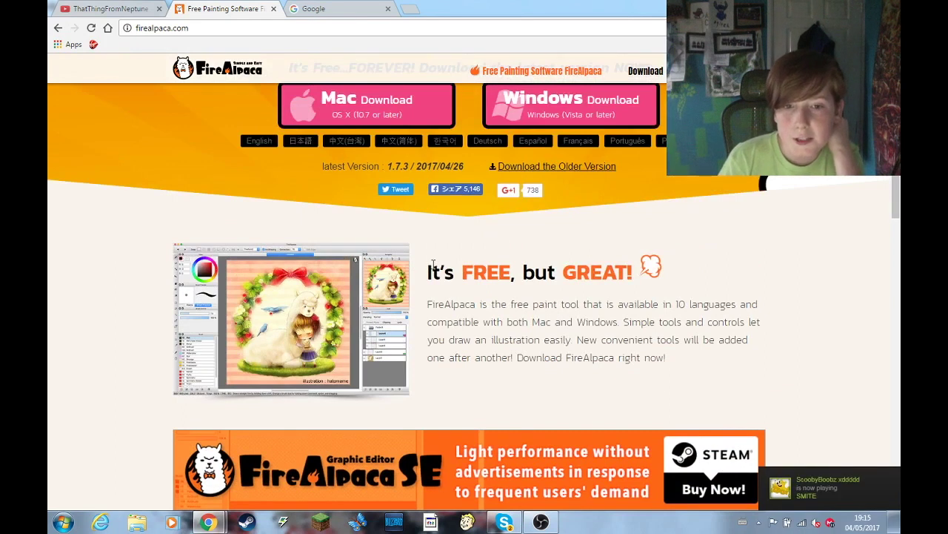
{"action": "left_click_drag", "start_coordinate": [432, 267], "coordinate": [636, 274]}
{"action": "scroll", "coordinate": [530, 274], "scroll_direction": "up", "scroll_amount": 2}
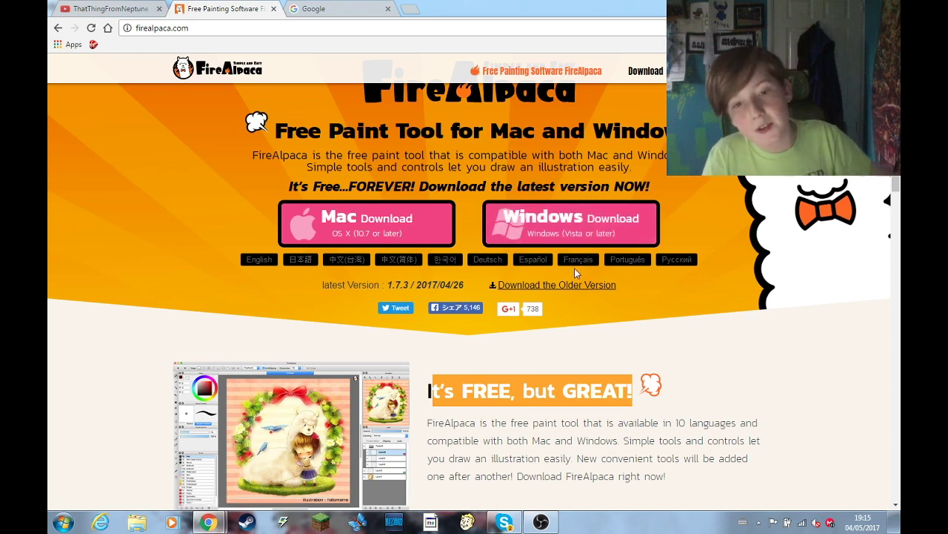
{"action": "scroll", "coordinate": [559, 226], "scroll_direction": "up", "scroll_amount": 2}
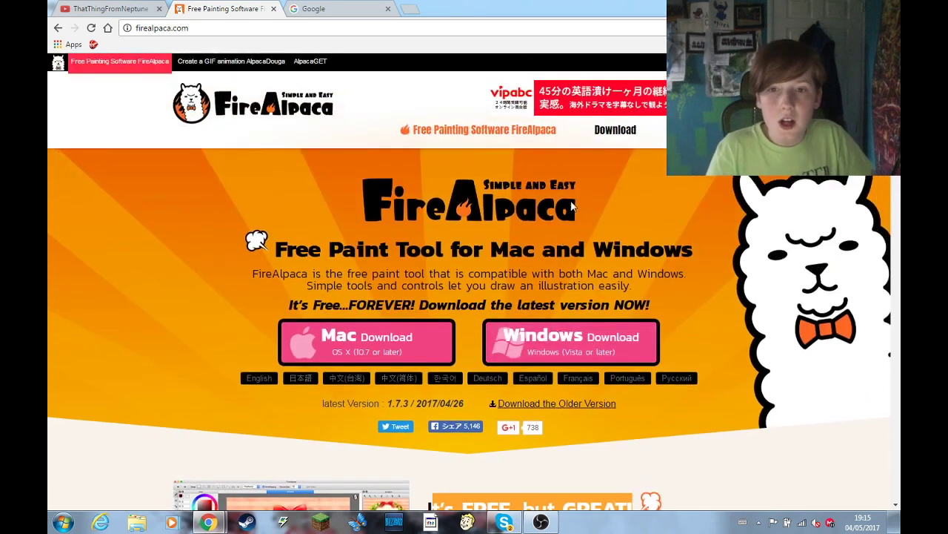
{"action": "left_click", "coordinate": [600, 341]}
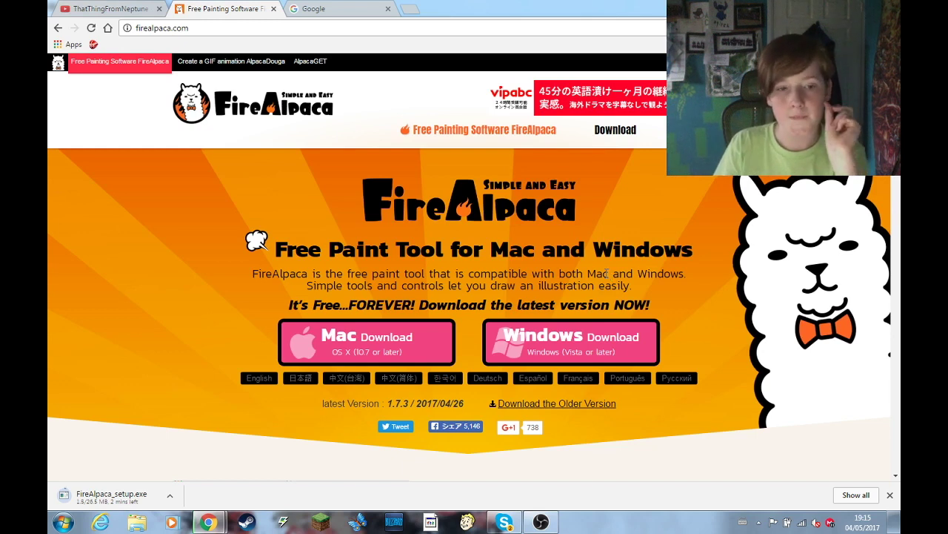
Open the 'Update thing? And drawing' video and check the character link in its description
{"action": "left_click", "coordinate": [326, 8]}
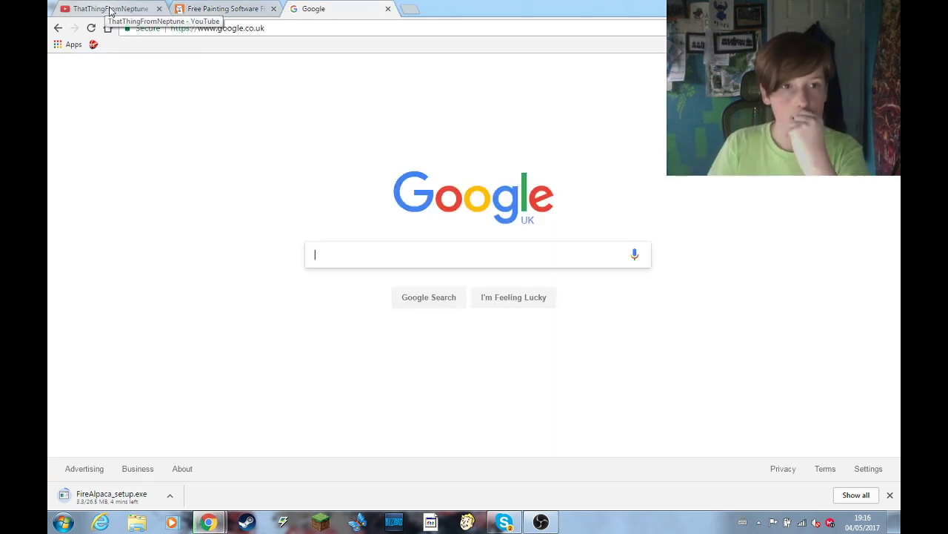
{"action": "left_click", "coordinate": [111, 9]}
{"action": "left_click", "coordinate": [392, 193]}
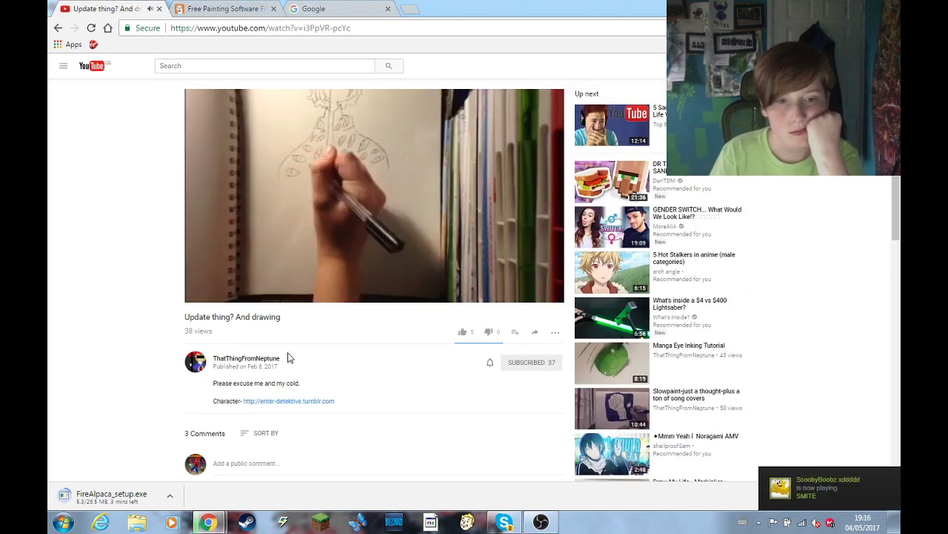
{"action": "left_click", "coordinate": [282, 402]}
{"action": "left_click", "coordinate": [274, 9]}
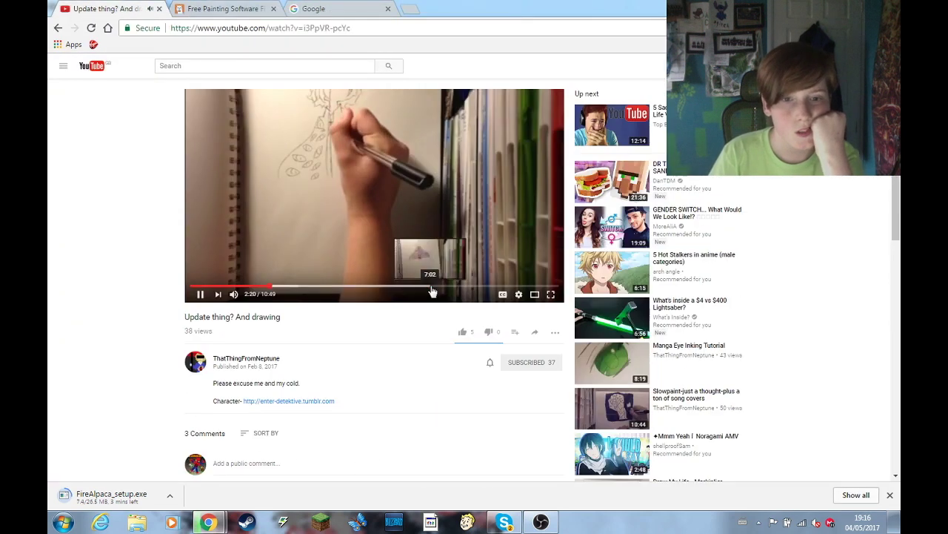
{"action": "scroll", "coordinate": [459, 375], "scroll_direction": "down", "scroll_amount": 1}
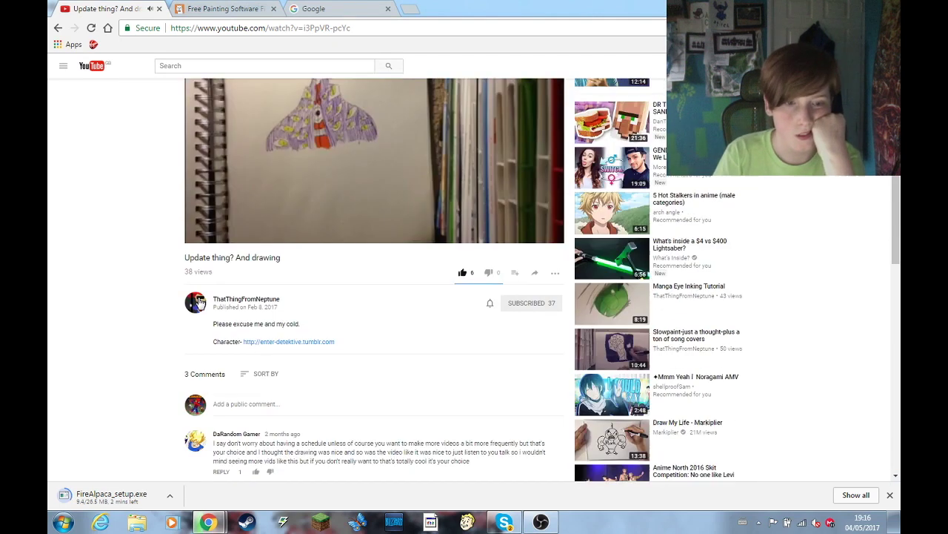
From the uploader's channel, open the Doodling Demons video and expand its full description
{"action": "left_click", "coordinate": [206, 300]}
{"action": "scroll", "coordinate": [206, 304], "scroll_direction": "down", "scroll_amount": 1}
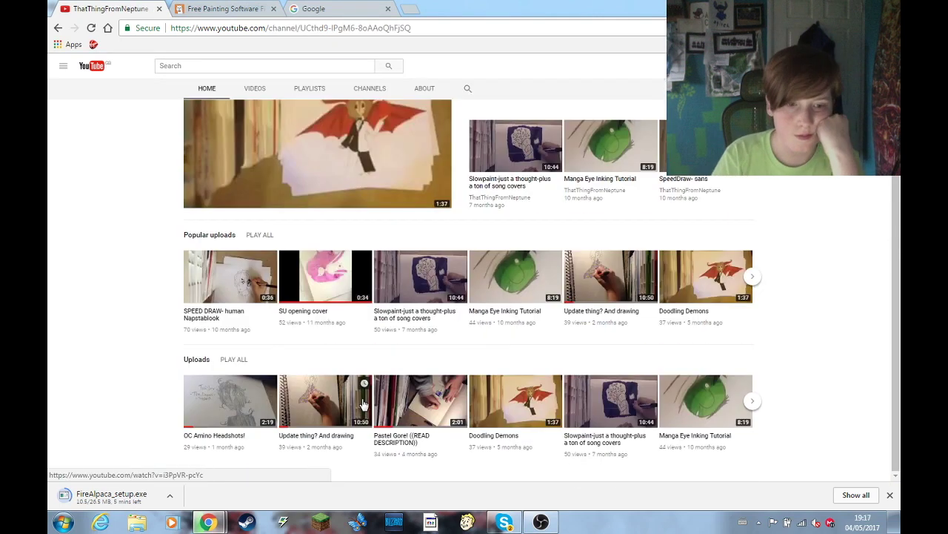
{"action": "left_click", "coordinate": [660, 297]}
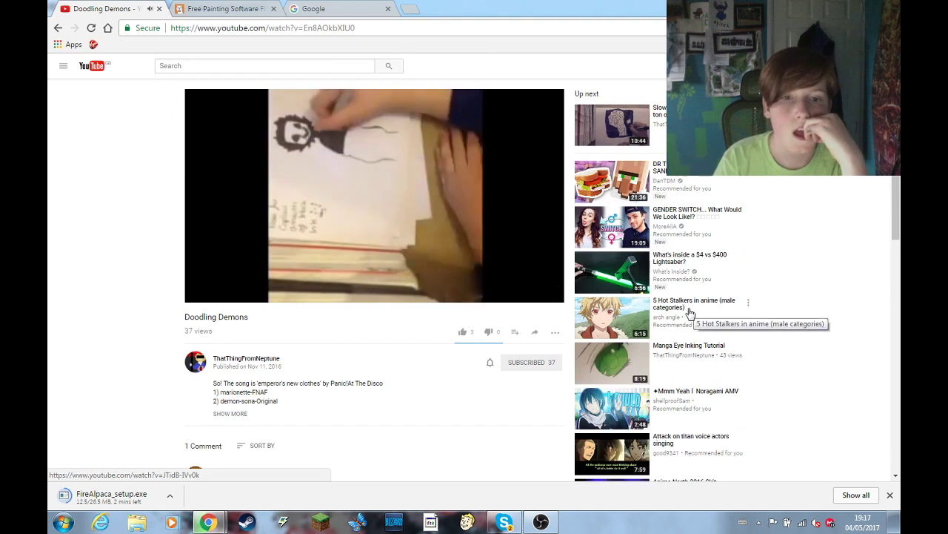
{"action": "scroll", "coordinate": [348, 413], "scroll_direction": "down", "scroll_amount": 3}
{"action": "scroll", "coordinate": [348, 412], "scroll_direction": "up", "scroll_amount": 3}
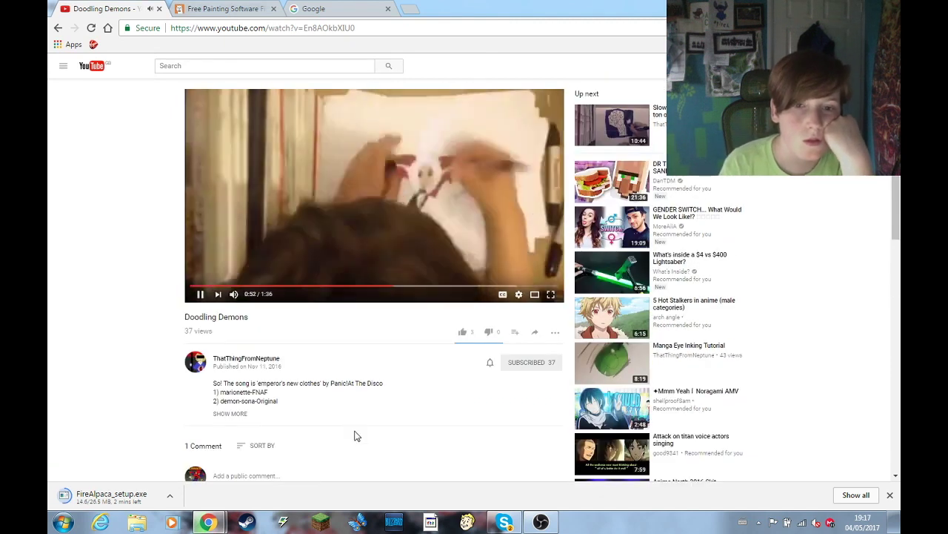
{"action": "left_click", "coordinate": [245, 414]}
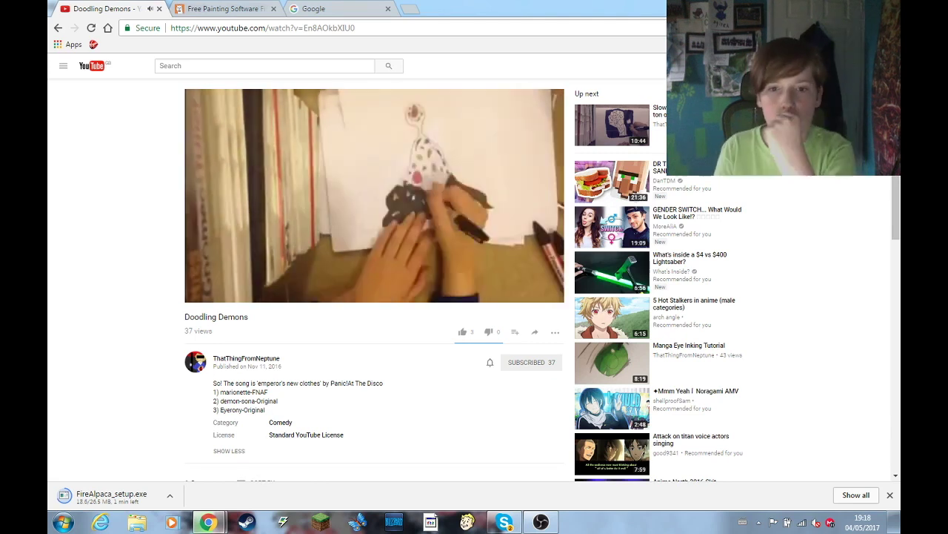
Skip to the Slowpaint video, visit a commenter's channel, and return to the Slowpaint video
{"action": "left_click", "coordinate": [217, 294]}
{"action": "scroll", "coordinate": [452, 444], "scroll_direction": "down", "scroll_amount": 4}
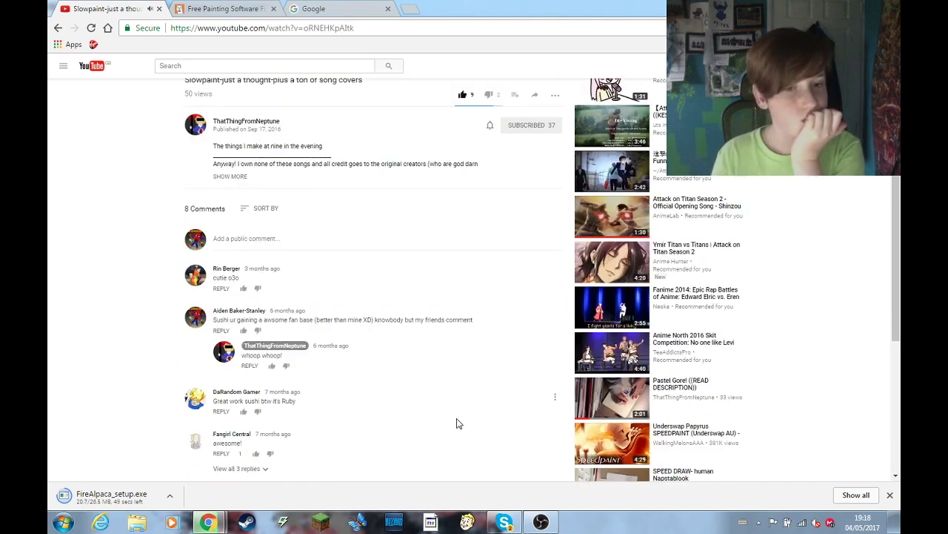
{"action": "scroll", "coordinate": [441, 400], "scroll_direction": "down", "scroll_amount": 3}
{"action": "scroll", "coordinate": [434, 378], "scroll_direction": "up", "scroll_amount": 7}
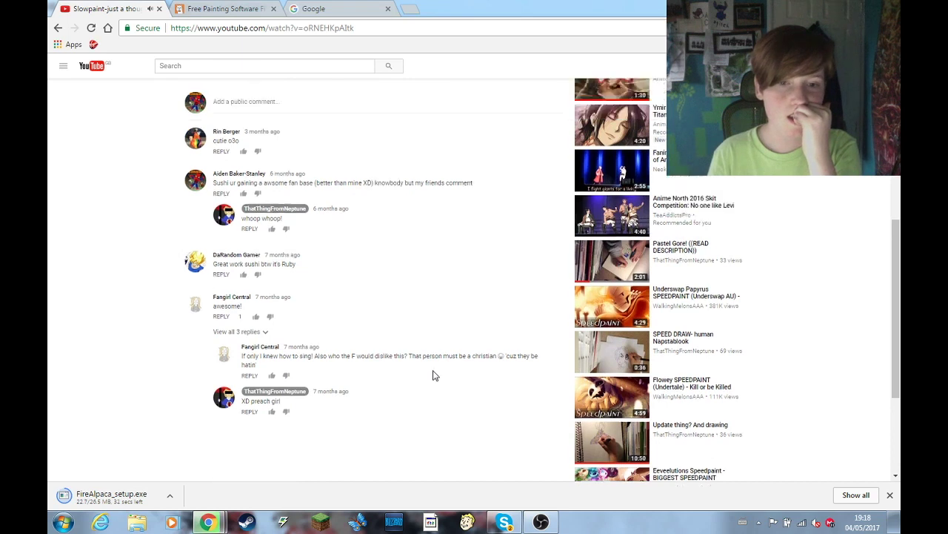
{"action": "scroll", "coordinate": [222, 385], "scroll_direction": "down", "scroll_amount": 5}
{"action": "left_click", "coordinate": [196, 384]}
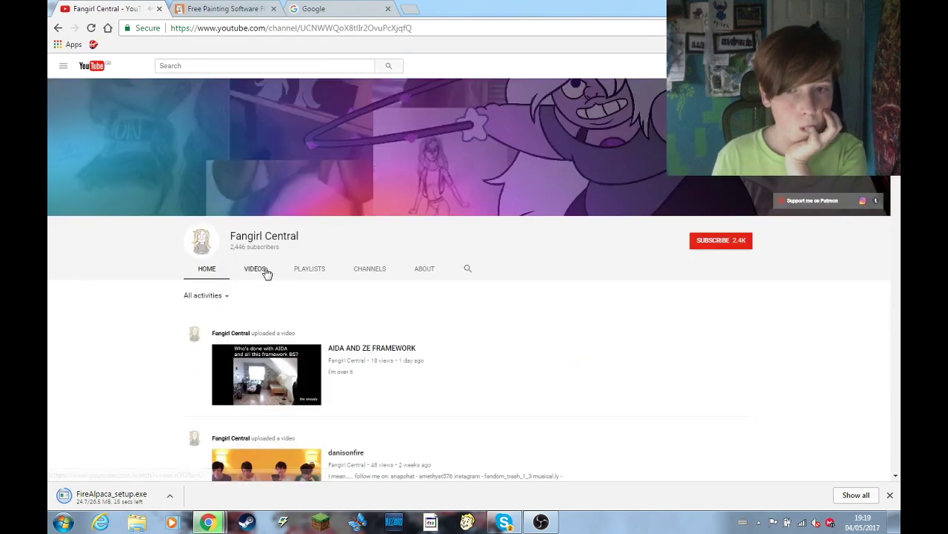
{"action": "scroll", "coordinate": [265, 272], "scroll_direction": "down", "scroll_amount": 3}
{"action": "left_click", "coordinate": [57, 27]}
Open 'Pastel Gore! ((READ DESCRIPTION))' from the uploader's channel and pause it at 0:23
{"action": "left_click", "coordinate": [197, 362]}
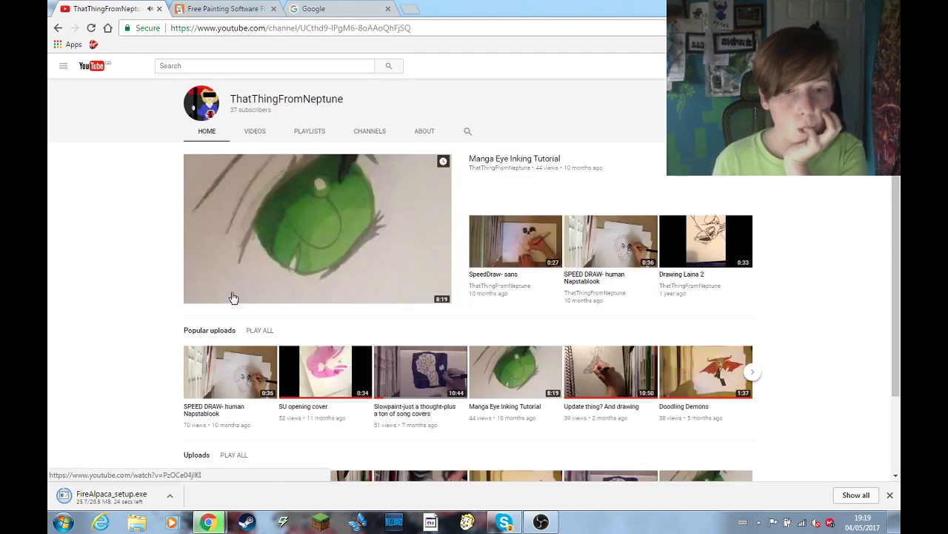
{"action": "scroll", "coordinate": [296, 370], "scroll_direction": "down", "scroll_amount": 3}
{"action": "left_click", "coordinate": [329, 451]}
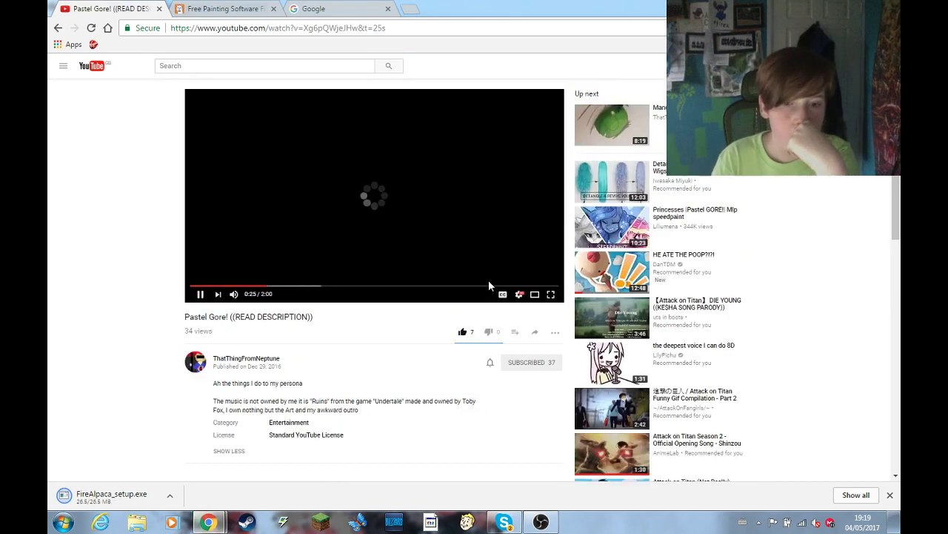
{"action": "left_click", "coordinate": [413, 262]}
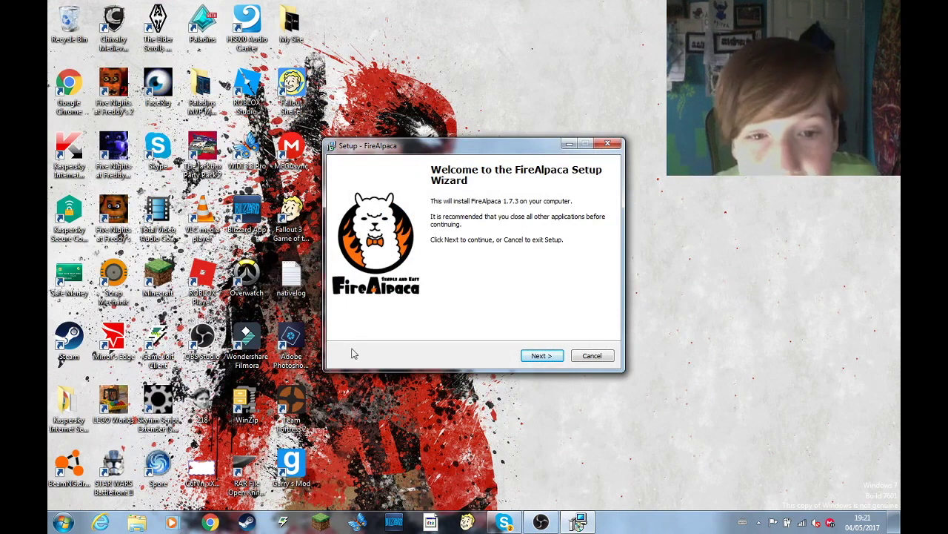
Install FireAlpaca 1.7.3 with the default location and Start menu folder, then launch it
{"action": "left_click", "coordinate": [550, 356]}
{"action": "left_click", "coordinate": [550, 358]}
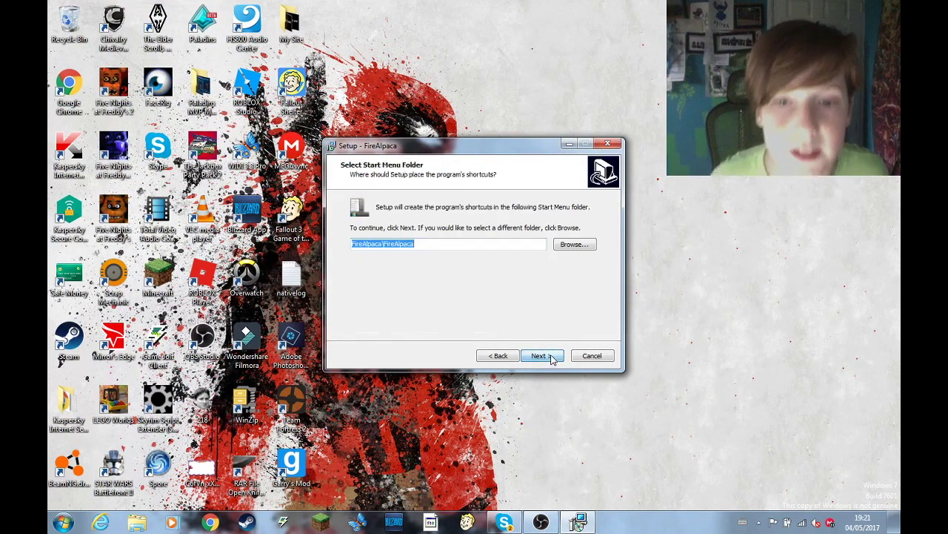
{"action": "left_click", "coordinate": [551, 358]}
{"action": "left_click", "coordinate": [549, 358]}
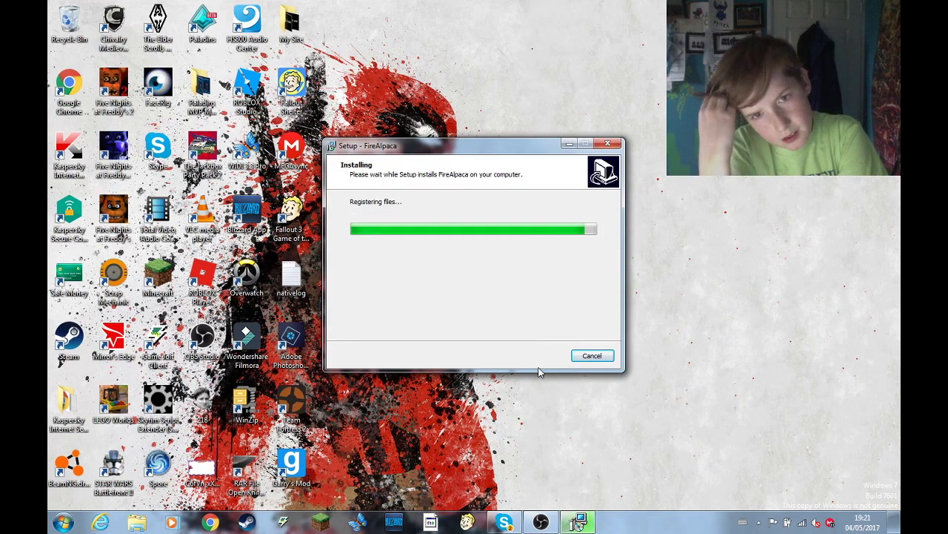
{"action": "left_click", "coordinate": [539, 357]}
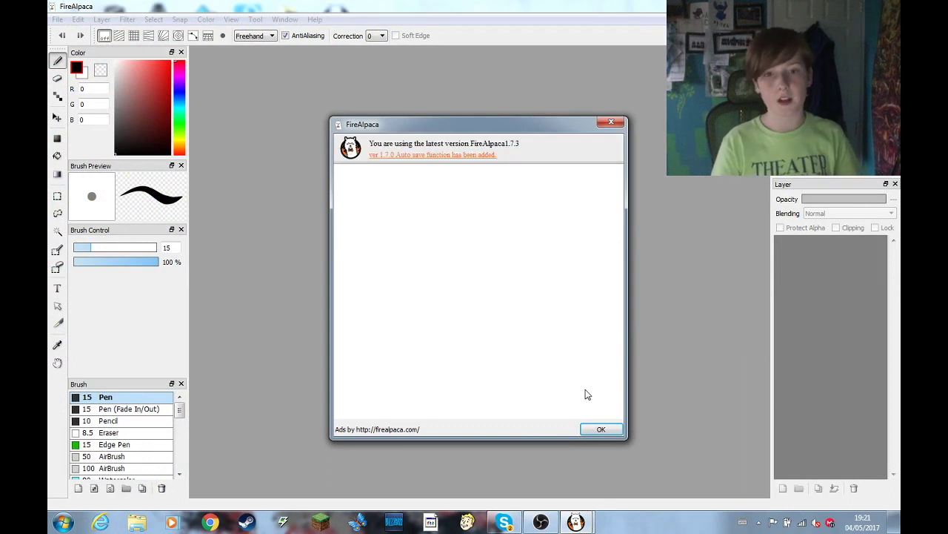
Dismiss the version 1.7.3 notice, choose File > New... (1600 × 1200 default), and switch to Chrome
{"action": "left_click", "coordinate": [602, 430]}
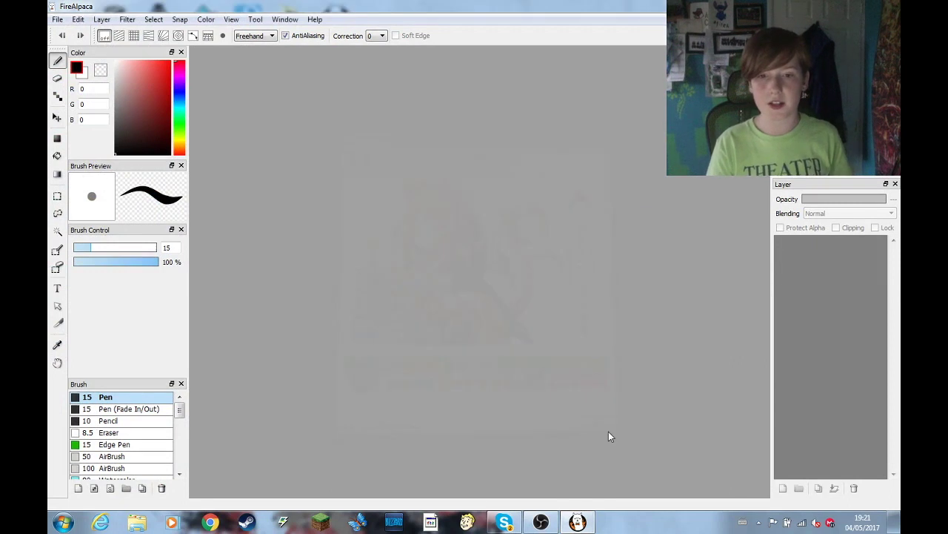
{"action": "left_click", "coordinate": [53, 17]}
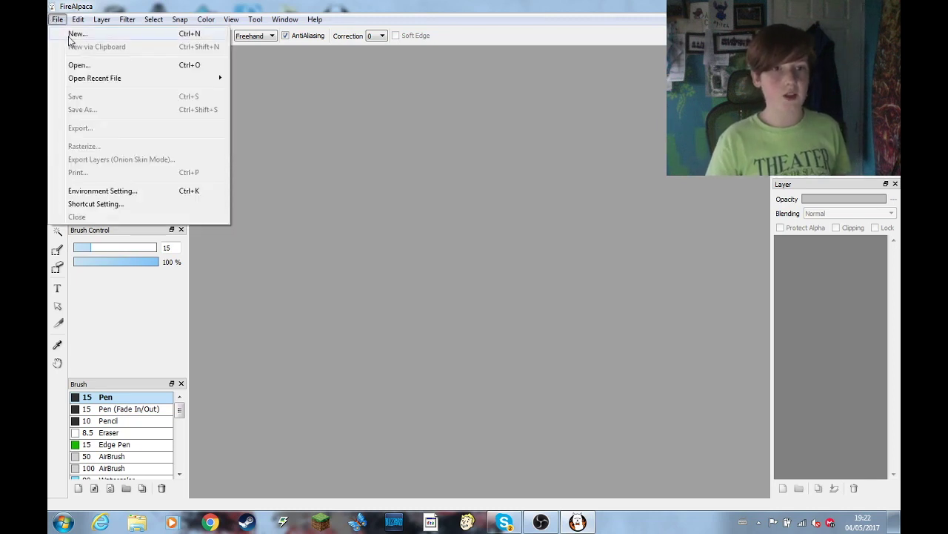
{"action": "left_click", "coordinate": [72, 37]}
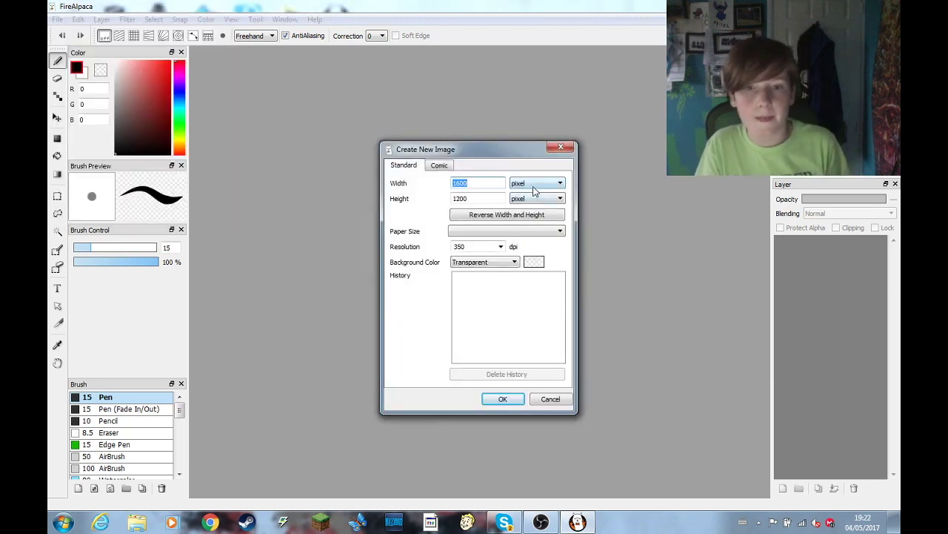
{"action": "left_click", "coordinate": [210, 522]}
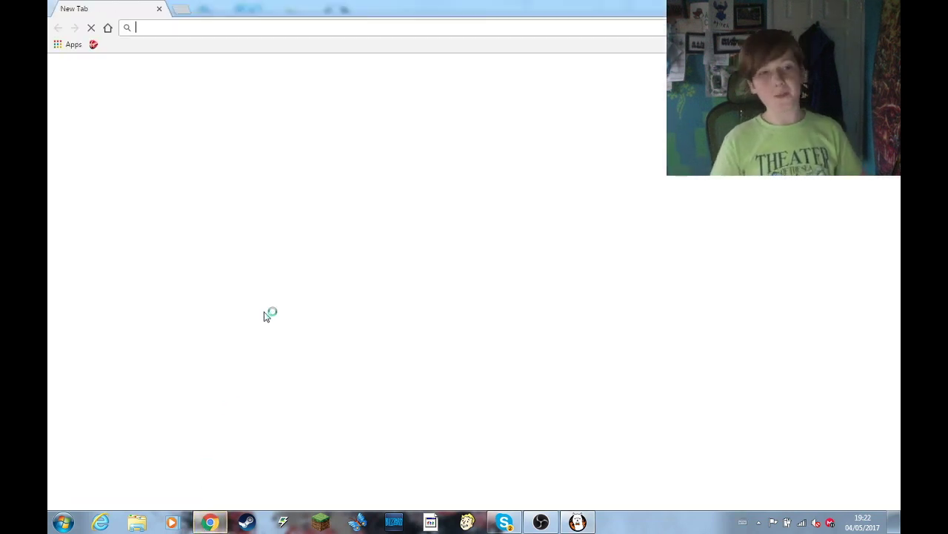
Search Google for 'youtube avatar size', finding the 800 × 800 avatar size
{"action": "type", "text": "go"}
{"action": "key", "text": "Return"}
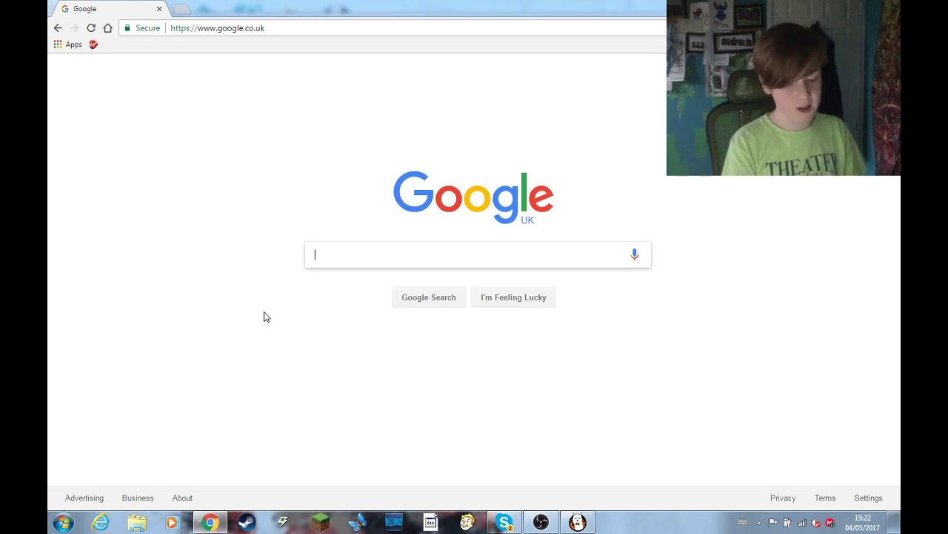
{"action": "type", "text": "youtu"}
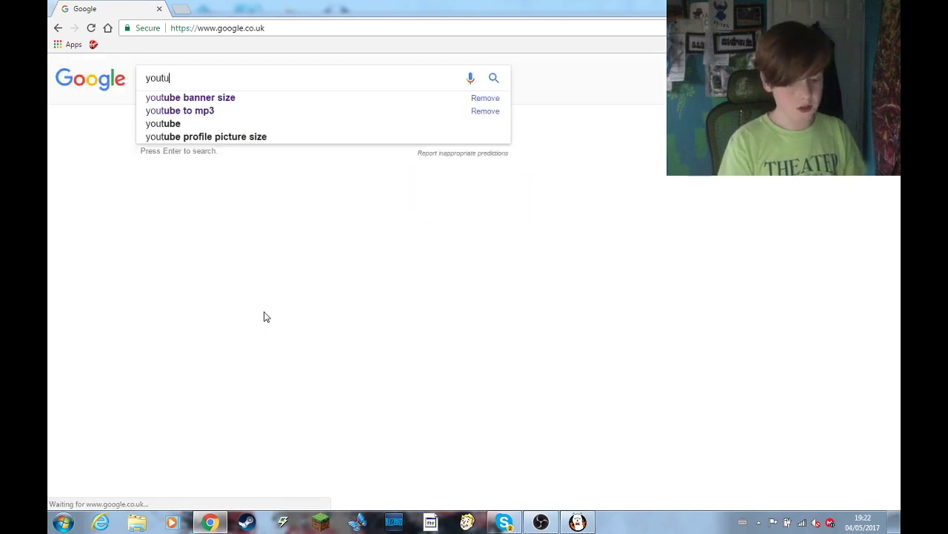
{"action": "type", "text": "be avatare s"}
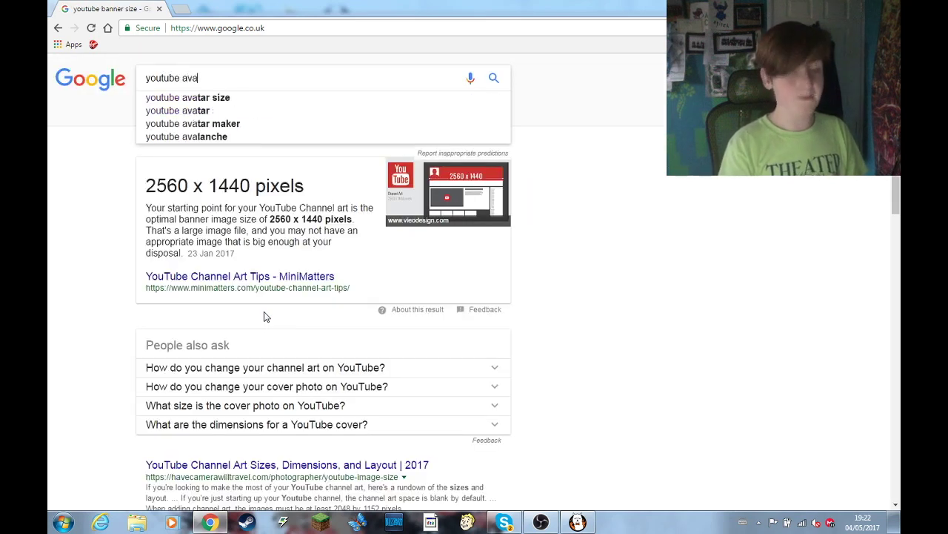
{"action": "key", "text": "BackSpace"}
{"action": "key", "text": "BackSpace"}
{"action": "key", "text": "BackSpace"}
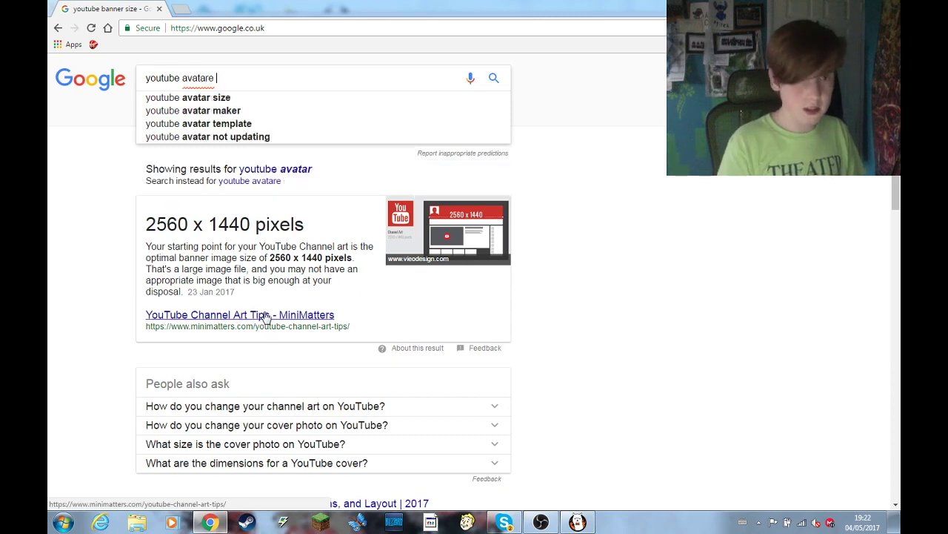
{"action": "type", "text": "siz"}
{"action": "type", "text": "e"}
{"action": "key", "text": "Return"}
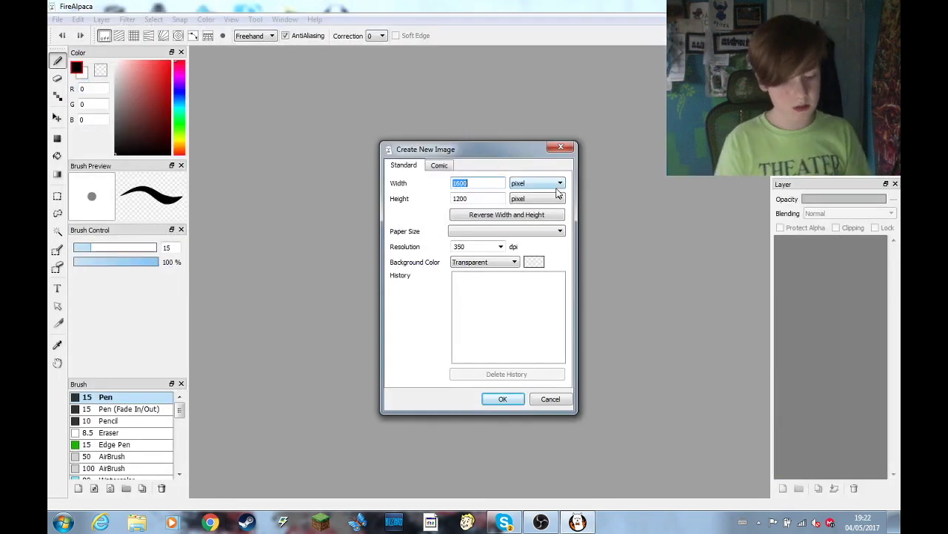
Create a new 800 × 800 pixel canvas at 350 dpi
{"action": "type", "text": "800"}
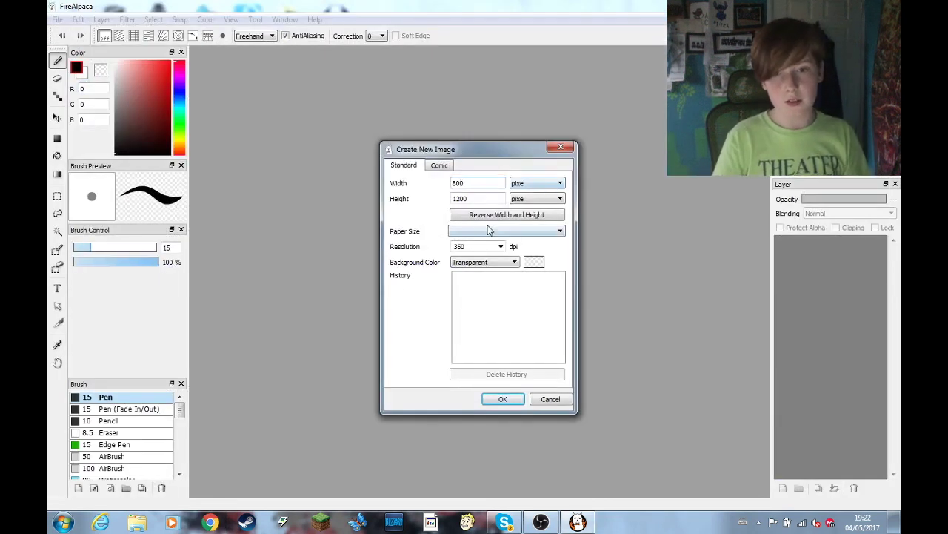
{"action": "key", "text": "Tab"}
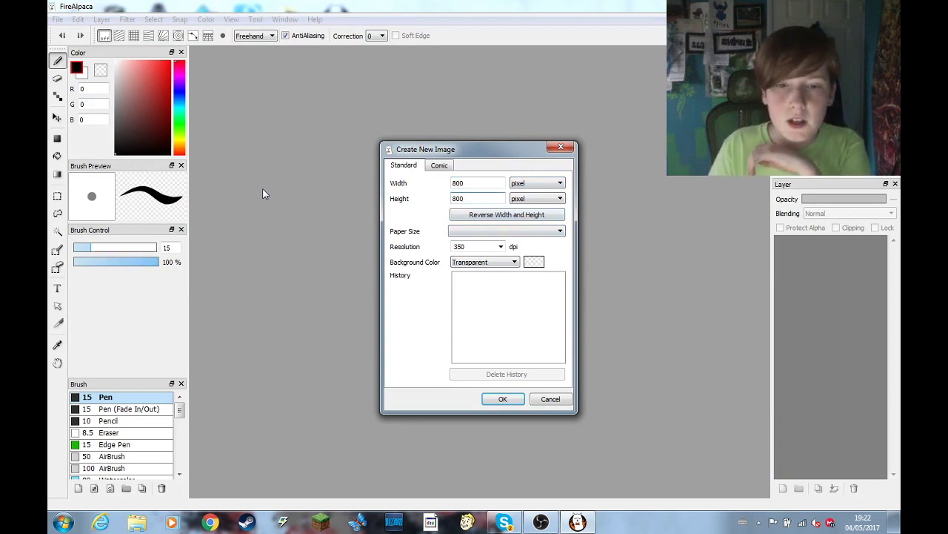
{"action": "left_click", "coordinate": [503, 399]}
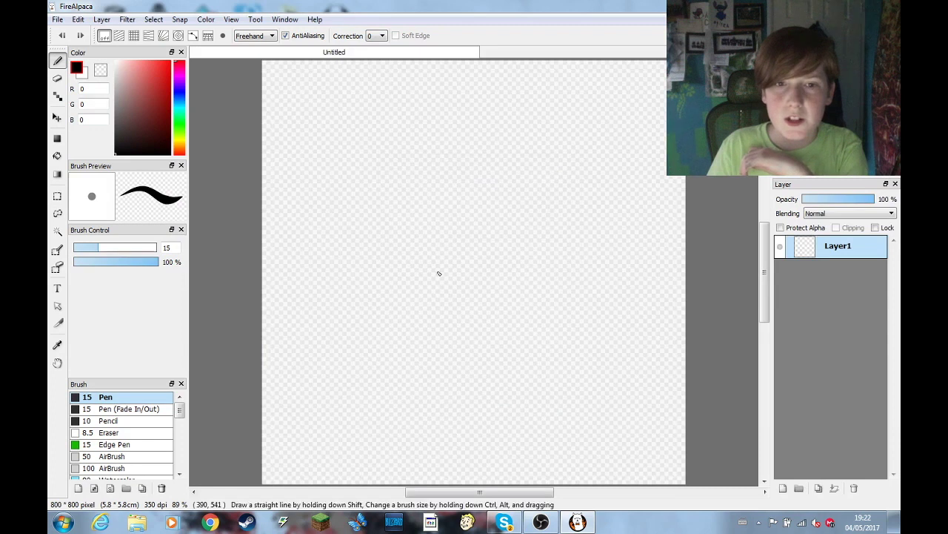
{"action": "scroll", "coordinate": [439, 243], "scroll_direction": "up", "scroll_amount": 2}
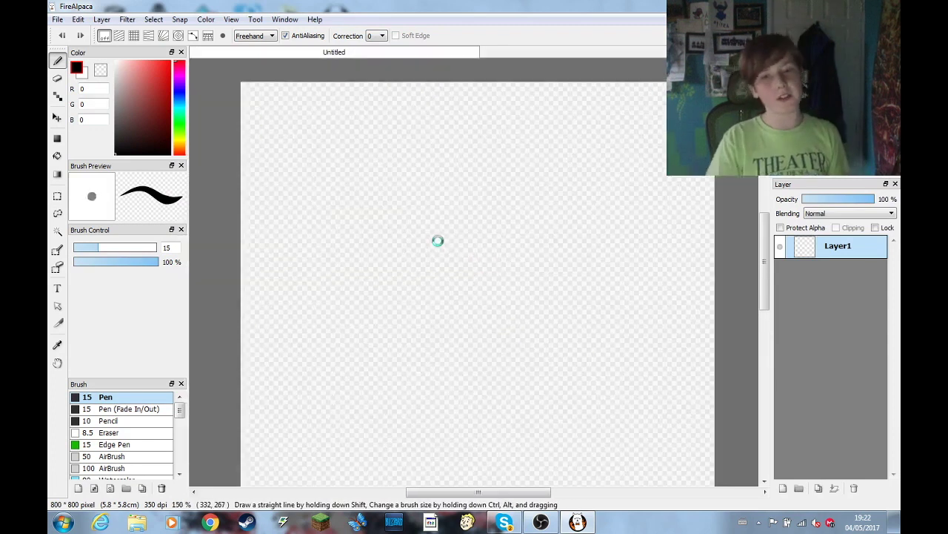
{"action": "scroll", "coordinate": [438, 239], "scroll_direction": "down", "scroll_amount": 2}
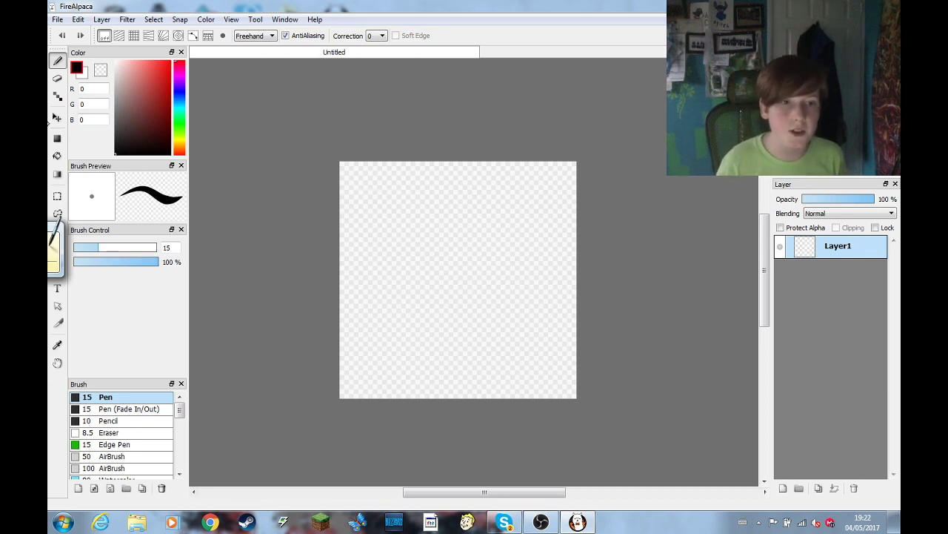
Bucket-fill the whole canvas on Layer1 with red (R 235, G 29, B 29)
{"action": "left_click", "coordinate": [57, 156]}
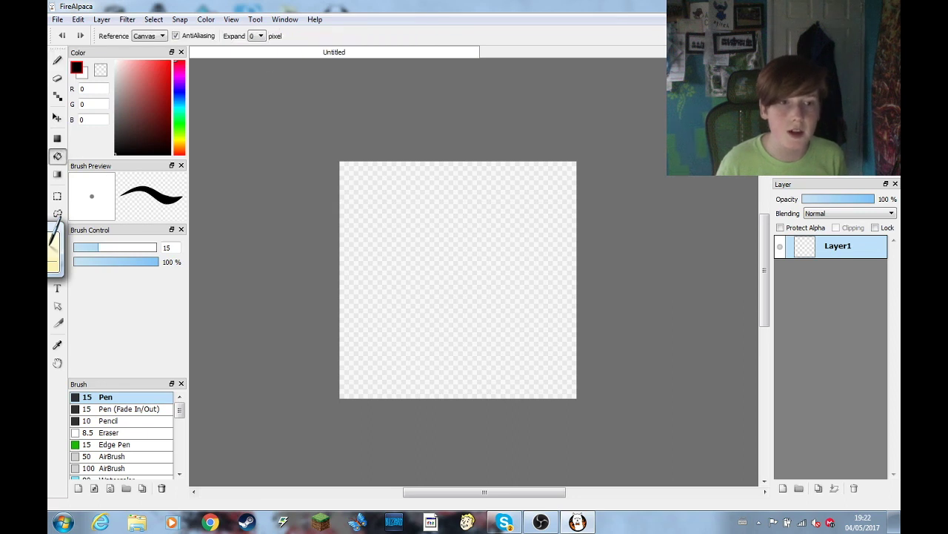
{"action": "left_click", "coordinate": [164, 67]}
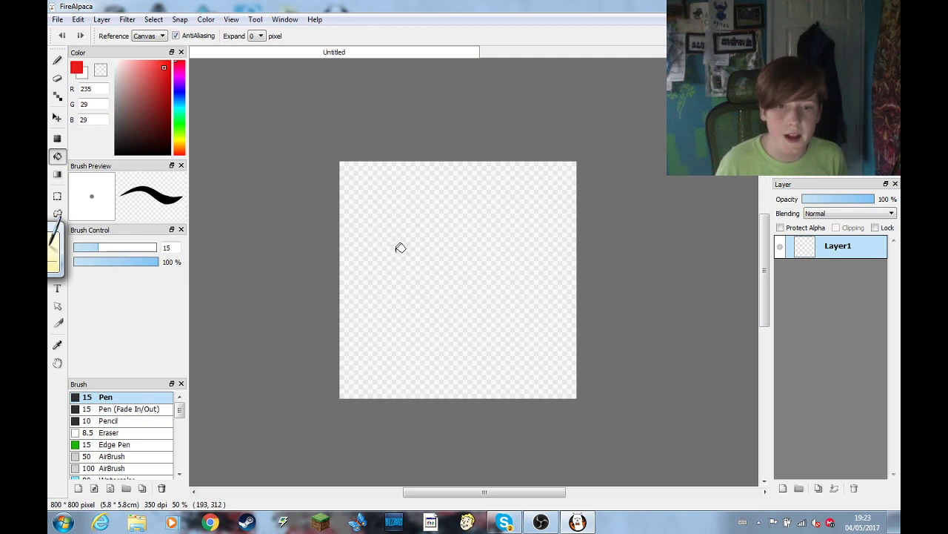
{"action": "left_click", "coordinate": [465, 263]}
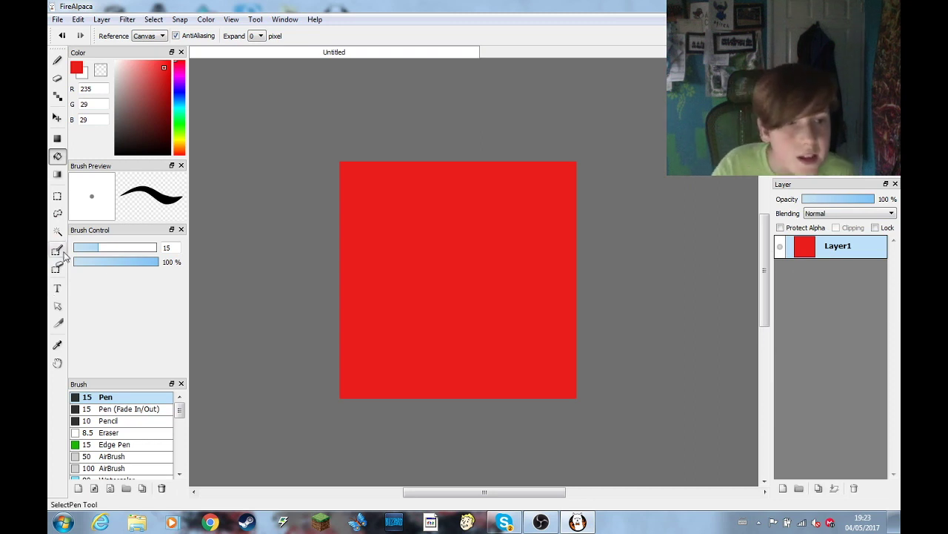
Try a red-to-white gradient, undo it, and test blue-violet-to-white diagonal gradients instead
{"action": "left_click", "coordinate": [57, 175]}
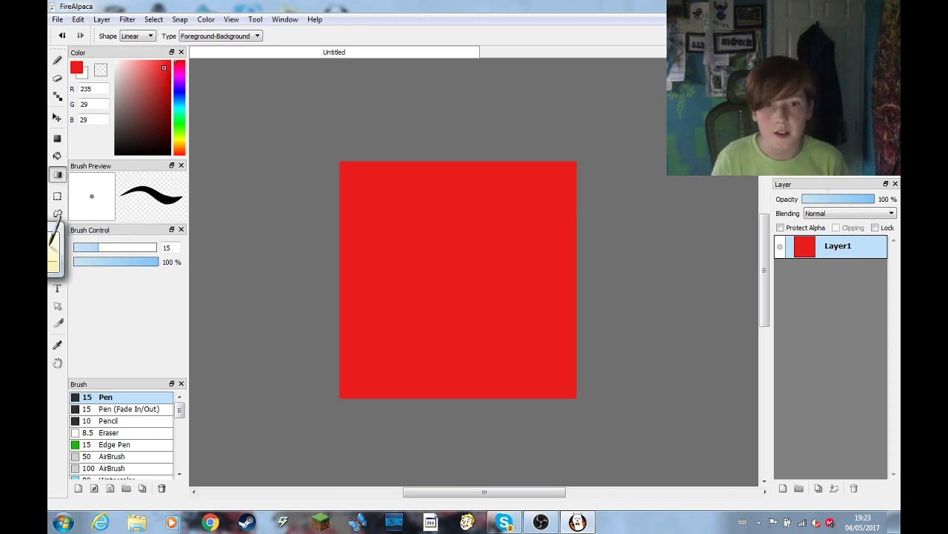
{"action": "mouse_move", "coordinate": [449, 227]}
{"action": "left_mouse_down"}
{"action": "mouse_move", "coordinate": [460, 233]}
{"action": "mouse_move", "coordinate": [431, 230]}
{"action": "left_mouse_up"}
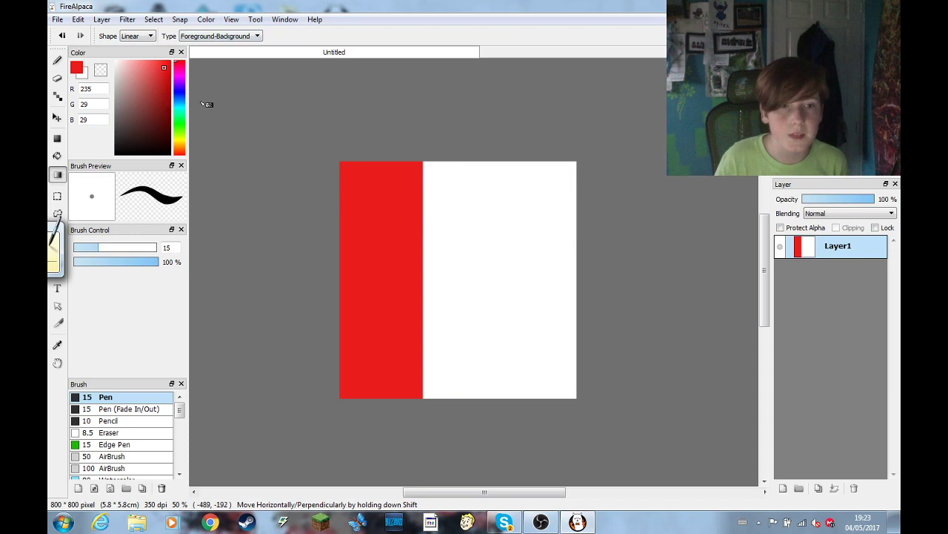
{"action": "key", "text": "ctrl+z"}
{"action": "key", "text": "ctrl+z"}
{"action": "left_click", "coordinate": [178, 88]}
{"action": "left_click_drag", "start_coordinate": [493, 271], "coordinate": [501, 275]}
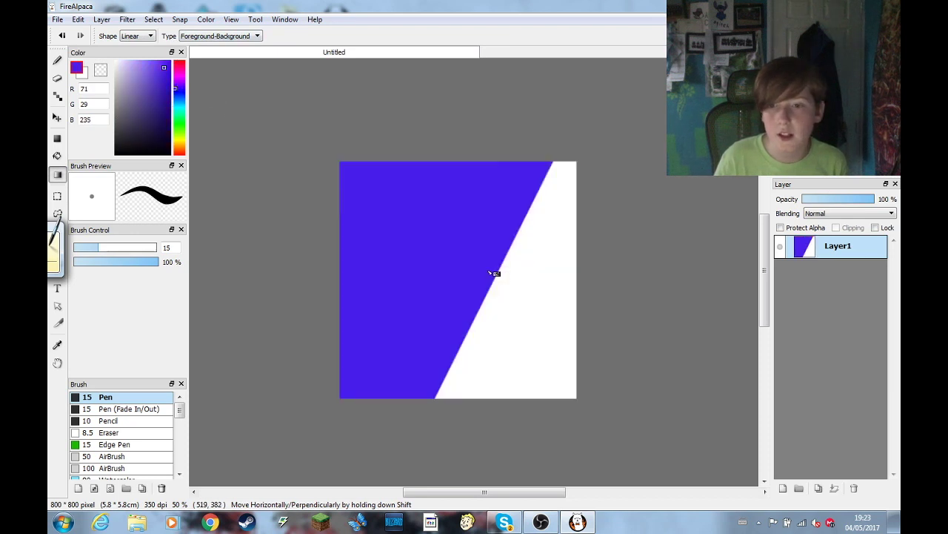
{"action": "left_click_drag", "start_coordinate": [506, 323], "coordinate": [509, 356]}
Experiment with pink-red-to-white gradients from top left toward lower right
{"action": "left_click", "coordinate": [178, 67]}
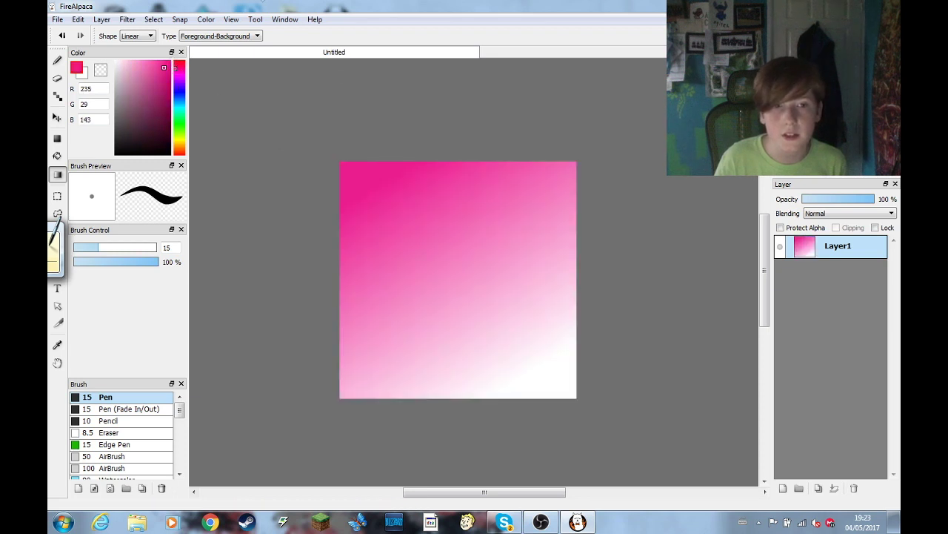
{"action": "left_click", "coordinate": [178, 67]}
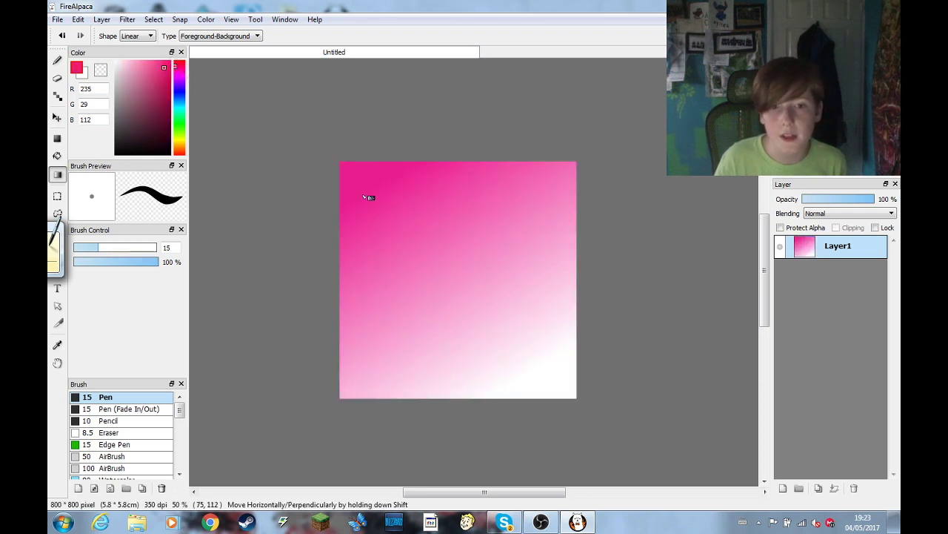
{"action": "left_click_drag", "start_coordinate": [371, 196], "coordinate": [455, 334]}
{"action": "left_click_drag", "start_coordinate": [363, 175], "coordinate": [504, 346]}
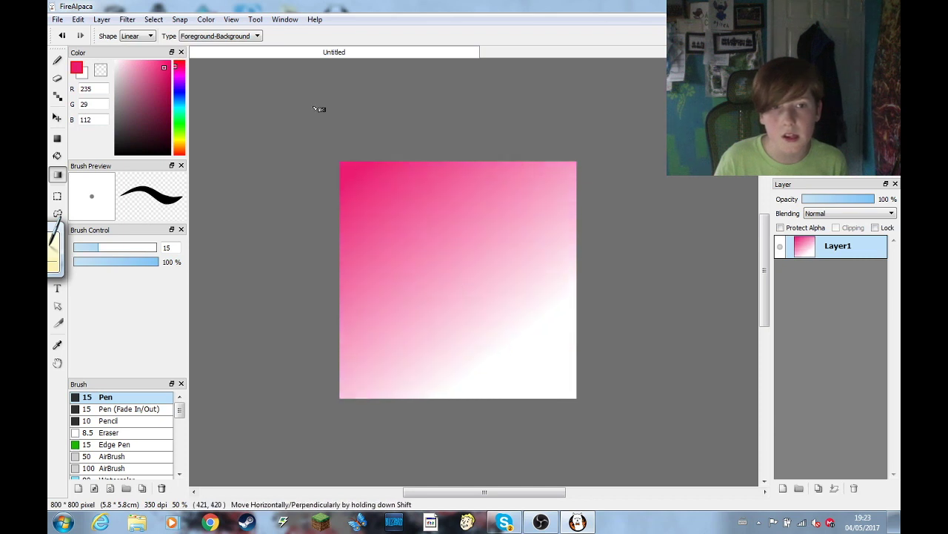
{"action": "left_click", "coordinate": [170, 70]}
{"action": "mouse_move", "coordinate": [197, 75]}
{"action": "left_mouse_down"}
{"action": "mouse_move", "coordinate": [191, 65]}
{"action": "mouse_move", "coordinate": [193, 89]}
{"action": "mouse_move", "coordinate": [175, 90]}
{"action": "left_mouse_up"}
Switch to deep blue and redraw a gently fading blue-to-white gradient toward the lower right
{"action": "left_click", "coordinate": [178, 83]}
{"action": "left_click", "coordinate": [165, 69]}
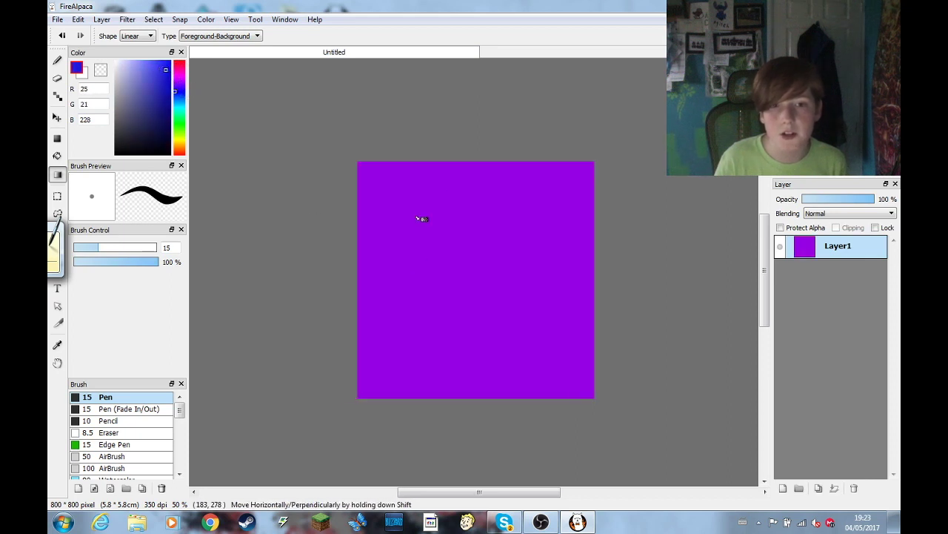
{"action": "left_click_drag", "start_coordinate": [368, 241], "coordinate": [587, 332]}
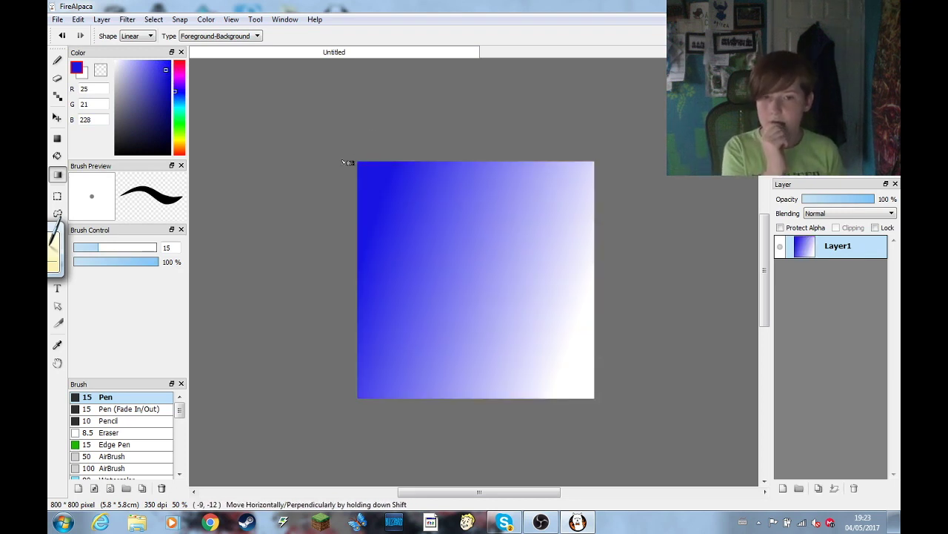
{"action": "left_click_drag", "start_coordinate": [449, 267], "coordinate": [577, 360]}
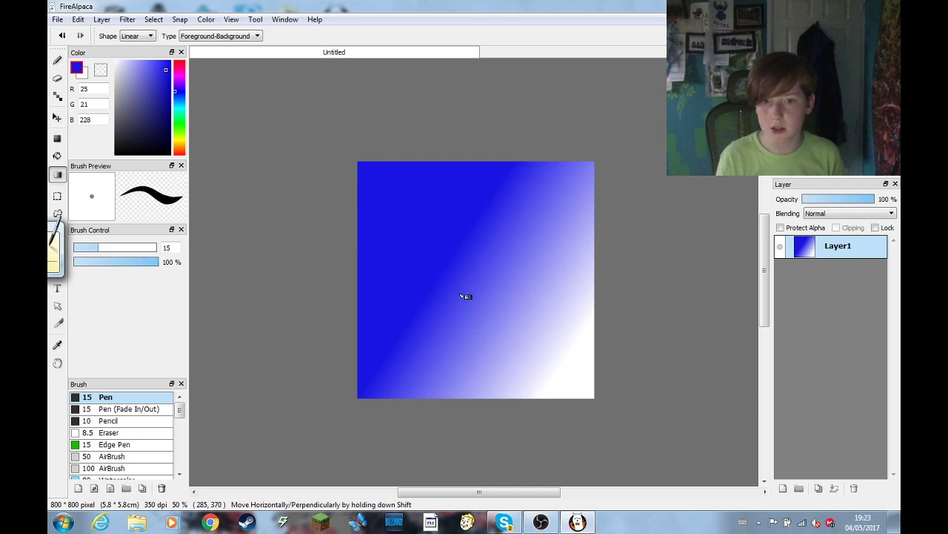
{"action": "left_click_drag", "start_coordinate": [468, 289], "coordinate": [602, 431]}
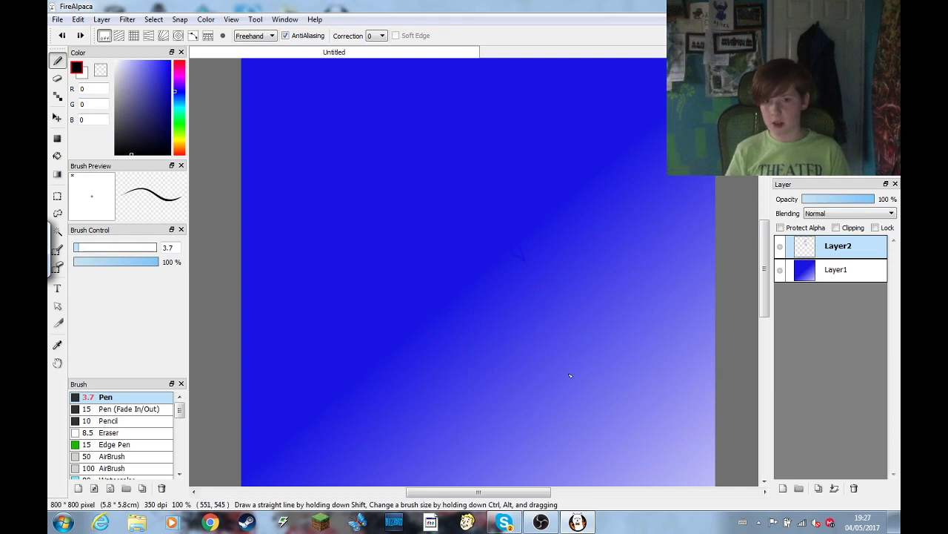
Sketch the head oval, neck, shoulders, body sides, and the raised waving arm with its hand
{"action": "mouse_move", "coordinate": [570, 375]}
{"action": "left_mouse_down"}
{"action": "mouse_move", "coordinate": [430, 156]}
{"action": "mouse_move", "coordinate": [444, 135]}
{"action": "left_mouse_up"}
{"action": "left_click_drag", "start_coordinate": [391, 222], "coordinate": [444, 135]}
{"action": "mouse_move", "coordinate": [421, 171]}
{"action": "left_mouse_down"}
{"action": "mouse_move", "coordinate": [404, 240]}
{"action": "mouse_move", "coordinate": [447, 380]}
{"action": "left_mouse_up"}
{"action": "mouse_move", "coordinate": [396, 348]}
{"action": "left_mouse_down"}
{"action": "mouse_move", "coordinate": [489, 367]}
{"action": "mouse_move", "coordinate": [547, 360]}
{"action": "left_mouse_up"}
{"action": "left_click_drag", "start_coordinate": [574, 340], "coordinate": [473, 400]}
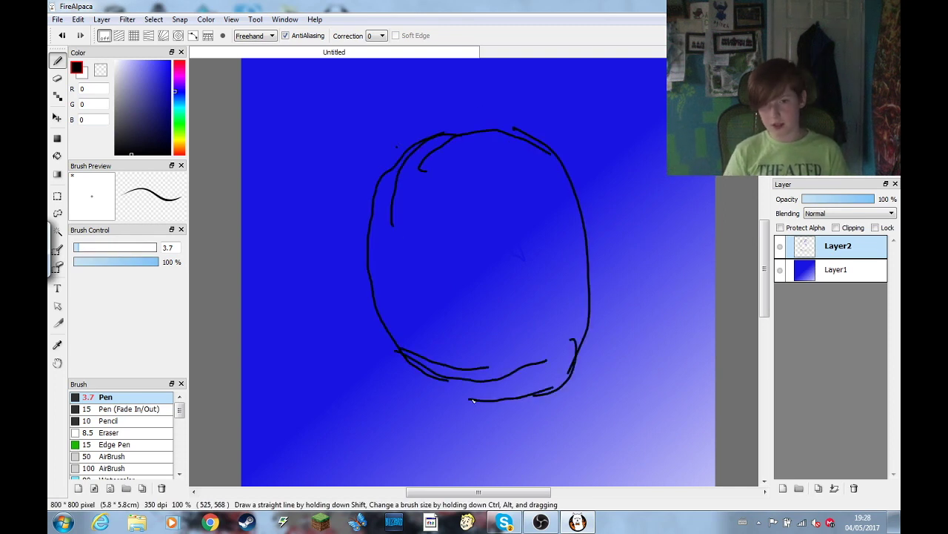
{"action": "mouse_move", "coordinate": [376, 317]}
{"action": "left_mouse_down"}
{"action": "mouse_move", "coordinate": [415, 374]}
{"action": "mouse_move", "coordinate": [466, 415]}
{"action": "left_mouse_up"}
{"action": "left_click_drag", "start_coordinate": [363, 385], "coordinate": [339, 437]}
{"action": "mouse_move", "coordinate": [460, 415]}
{"action": "left_mouse_down"}
{"action": "mouse_move", "coordinate": [571, 422]}
{"action": "mouse_move", "coordinate": [569, 485]}
{"action": "left_mouse_up"}
{"action": "left_click_drag", "start_coordinate": [335, 448], "coordinate": [334, 482]}
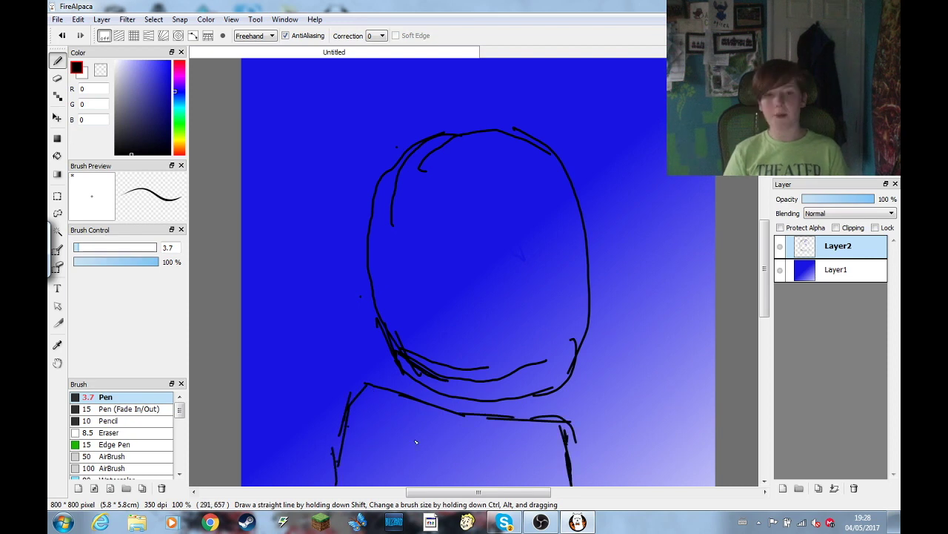
{"action": "mouse_move", "coordinate": [356, 387]}
{"action": "left_mouse_down"}
{"action": "mouse_move", "coordinate": [275, 296]}
{"action": "mouse_move", "coordinate": [278, 214]}
{"action": "mouse_move", "coordinate": [289, 226]}
{"action": "mouse_move", "coordinate": [268, 194]}
{"action": "left_mouse_up"}
{"action": "left_click_drag", "start_coordinate": [241, 270], "coordinate": [280, 355]}
{"action": "left_click_drag", "start_coordinate": [254, 315], "coordinate": [320, 403]}
{"action": "left_click_drag", "start_coordinate": [311, 398], "coordinate": [348, 424]}
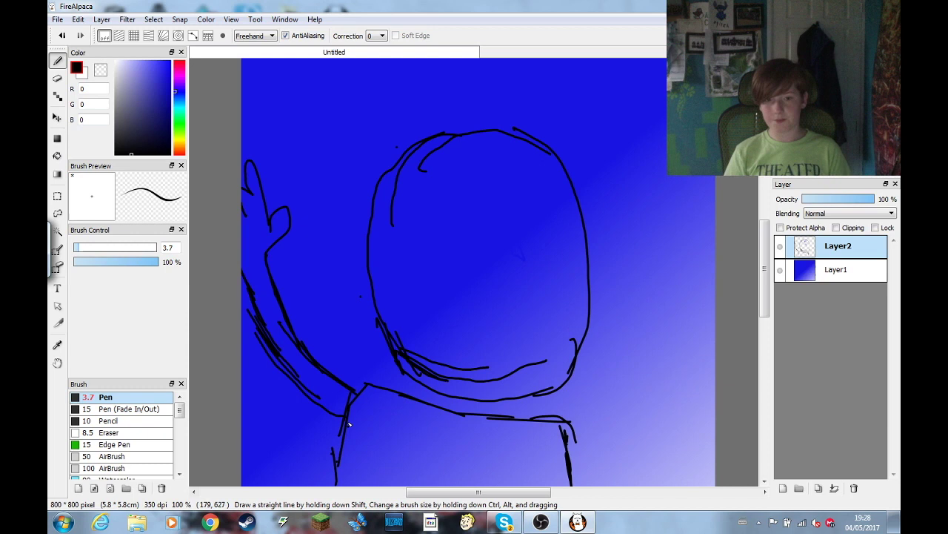
Redraw the right shoulder at pen size 15, then add thin size-3 hatching along the arm and shoulder
{"action": "key", "text": "ctrl+z"}
{"action": "mouse_move", "coordinate": [569, 426]}
{"action": "left_mouse_down"}
{"action": "mouse_move", "coordinate": [645, 466]}
{"action": "mouse_move", "coordinate": [609, 485]}
{"action": "left_mouse_up"}
{"action": "left_click", "coordinate": [604, 440]}
{"action": "left_click_drag", "start_coordinate": [604, 440], "coordinate": [626, 440]}
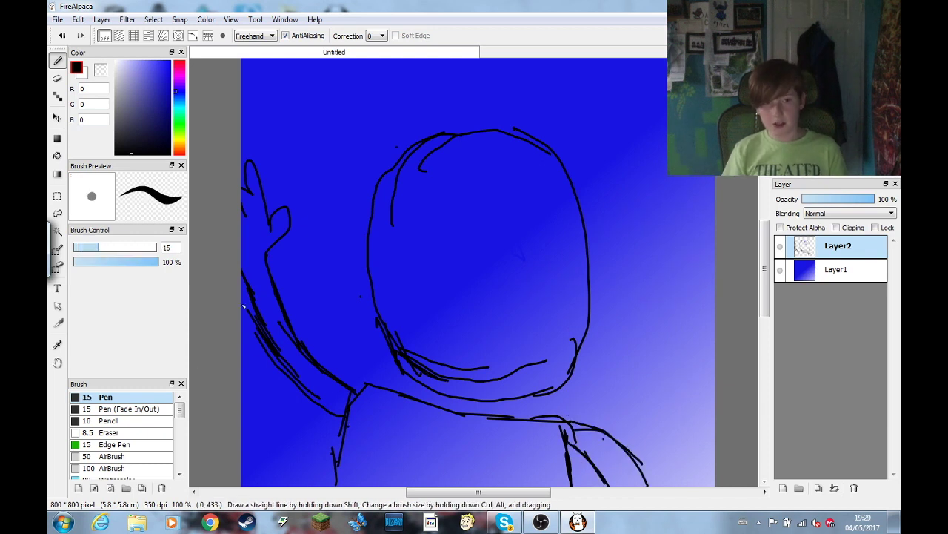
{"action": "left_click", "coordinate": [77, 247]}
{"action": "left_click_drag", "start_coordinate": [246, 311], "coordinate": [270, 350]}
{"action": "left_click_drag", "start_coordinate": [283, 373], "coordinate": [340, 426]}
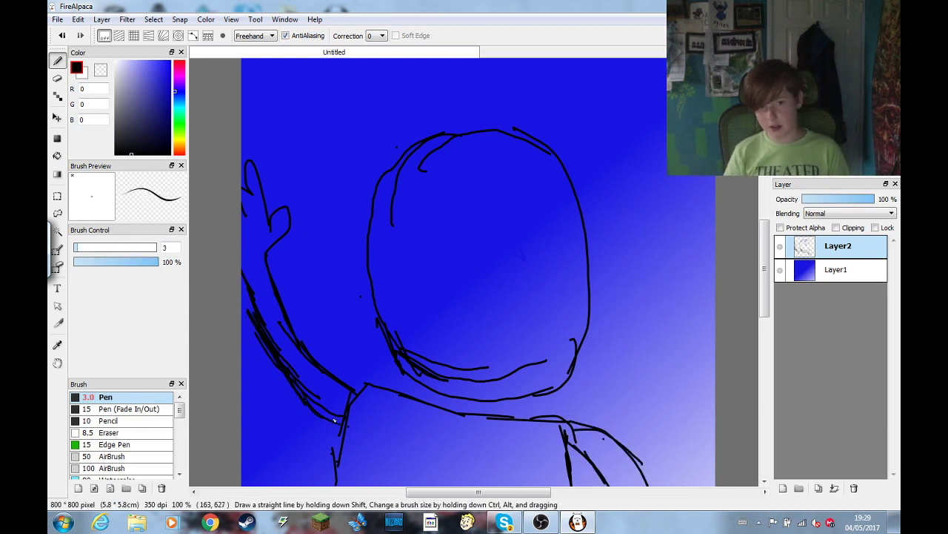
{"action": "left_click_drag", "start_coordinate": [242, 280], "coordinate": [255, 311]}
{"action": "left_click_drag", "start_coordinate": [274, 366], "coordinate": [301, 406]}
{"action": "left_click_drag", "start_coordinate": [240, 320], "coordinate": [335, 434]}
{"action": "left_click_drag", "start_coordinate": [565, 449], "coordinate": [587, 483]}
{"action": "left_click_drag", "start_coordinate": [514, 399], "coordinate": [515, 417]}
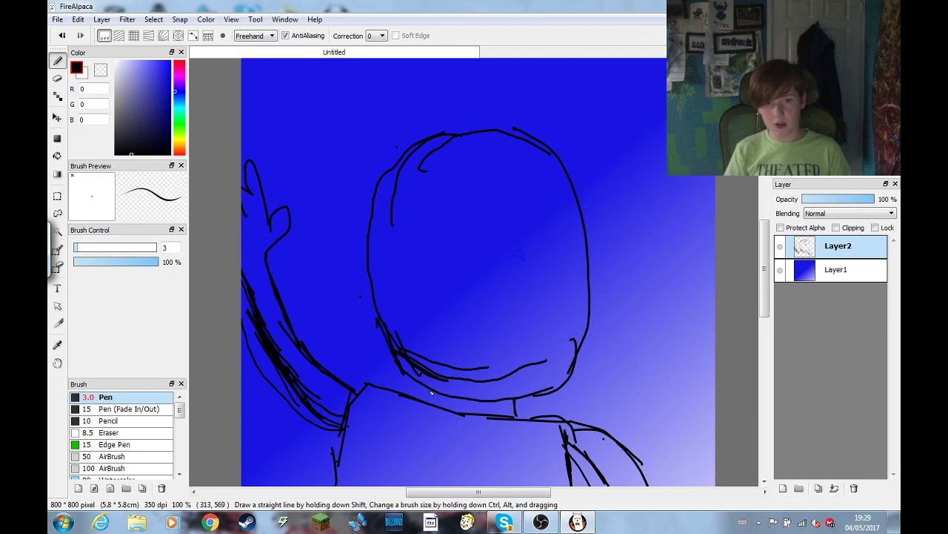
In near-black, draw spiky fringe hair over the forehead and around the top and right of the head
{"action": "left_click", "coordinate": [424, 403], "text": "alt"}
{"action": "left_click", "coordinate": [128, 151]}
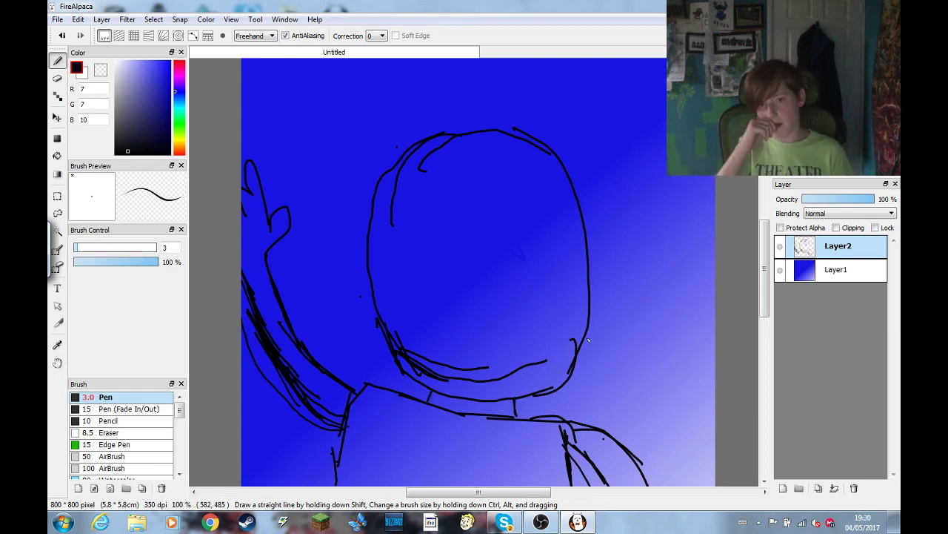
{"action": "left_click_drag", "start_coordinate": [449, 185], "coordinate": [427, 229]}
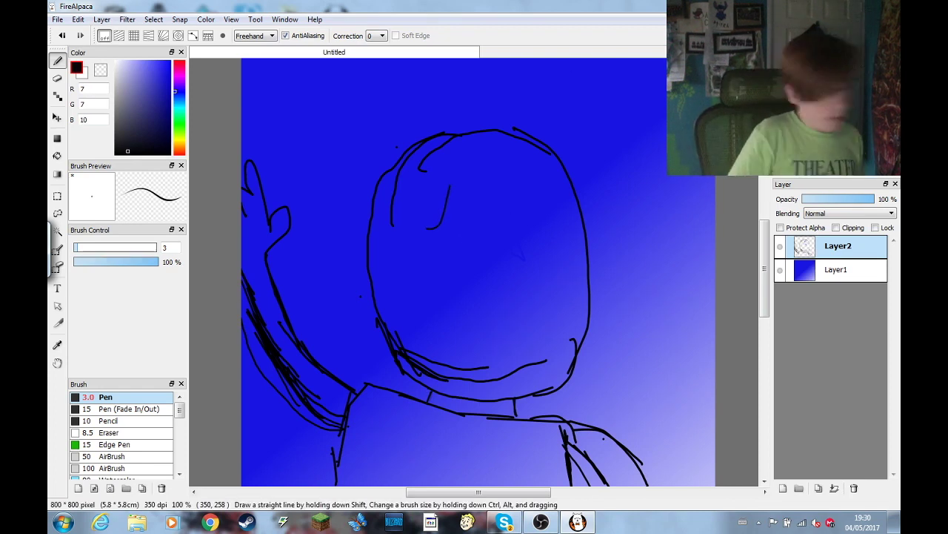
{"action": "key", "text": "ctrl+z"}
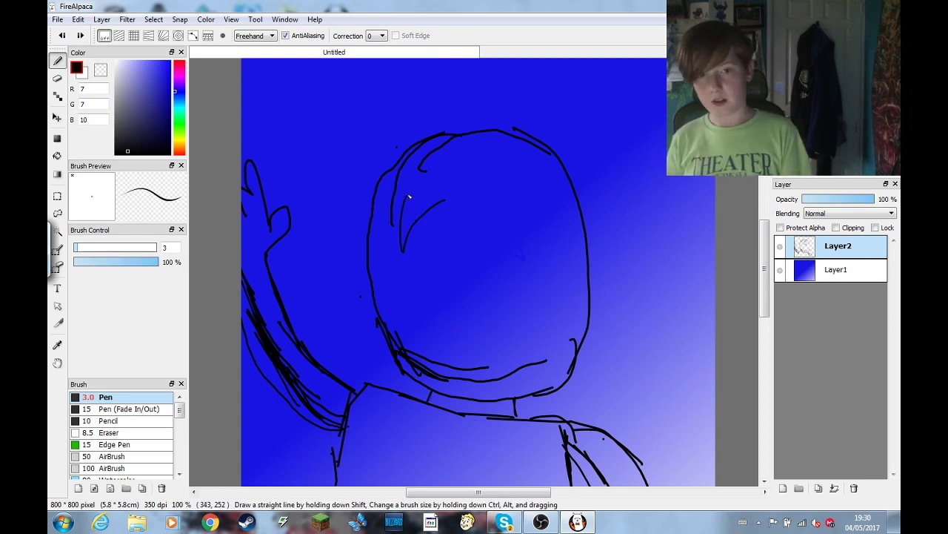
{"action": "left_click_drag", "start_coordinate": [408, 254], "coordinate": [475, 252]}
{"action": "left_click_drag", "start_coordinate": [487, 168], "coordinate": [579, 229]}
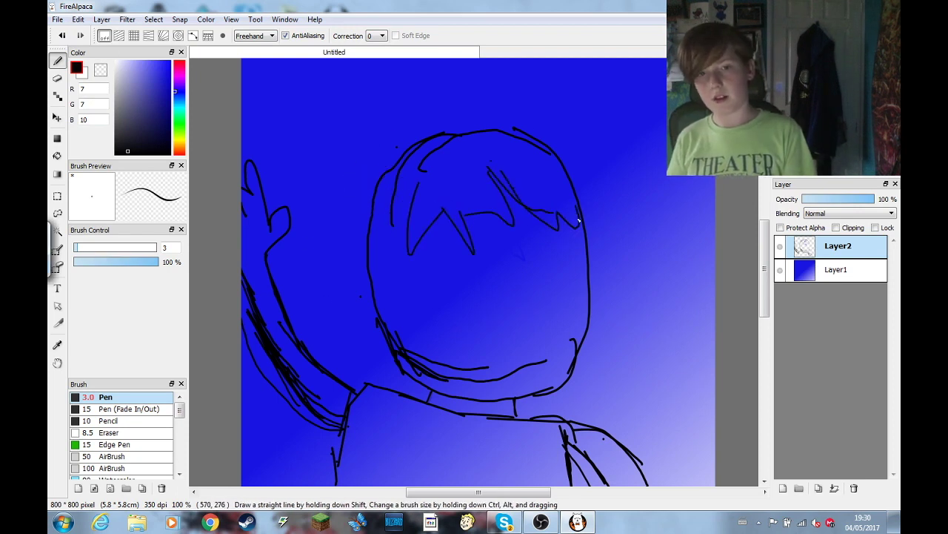
{"action": "left_click_drag", "start_coordinate": [474, 91], "coordinate": [619, 196]}
{"action": "left_click_drag", "start_coordinate": [428, 72], "coordinate": [464, 96]}
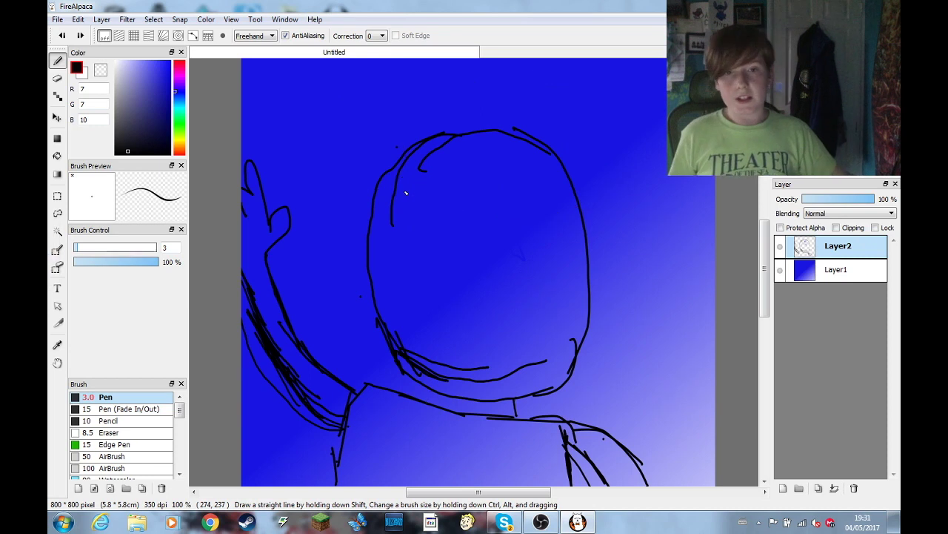
{"action": "mouse_move", "coordinate": [430, 186]}
{"action": "left_mouse_down"}
{"action": "mouse_move", "coordinate": [531, 186]}
{"action": "mouse_move", "coordinate": [583, 155]}
{"action": "mouse_move", "coordinate": [357, 210]}
{"action": "mouse_move", "coordinate": [378, 266]}
{"action": "left_mouse_up"}
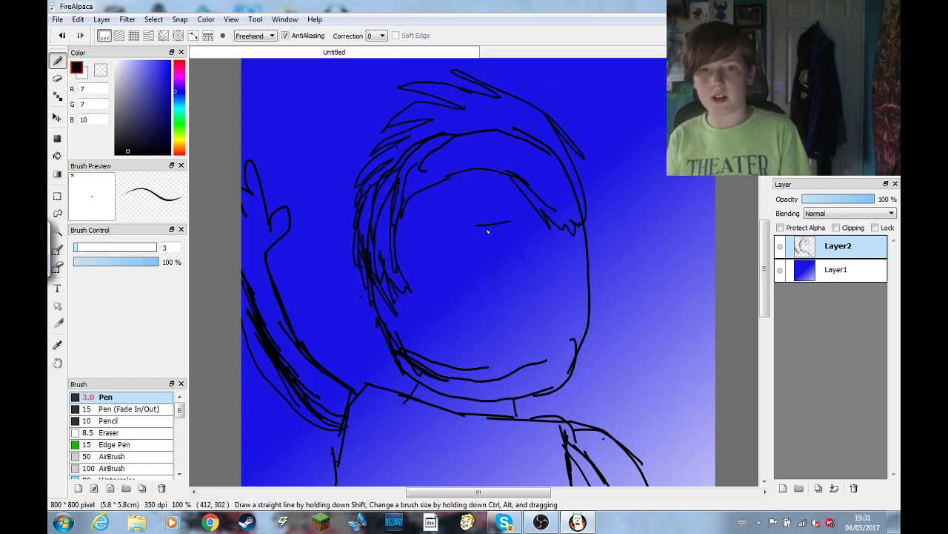
{"action": "key", "text": "ctrl+z"}
Draw the eyes with X-shaped cross pupils in a bluish near-black
{"action": "left_click_drag", "start_coordinate": [515, 194], "coordinate": [469, 181]}
{"action": "key", "text": "ctrl+z"}
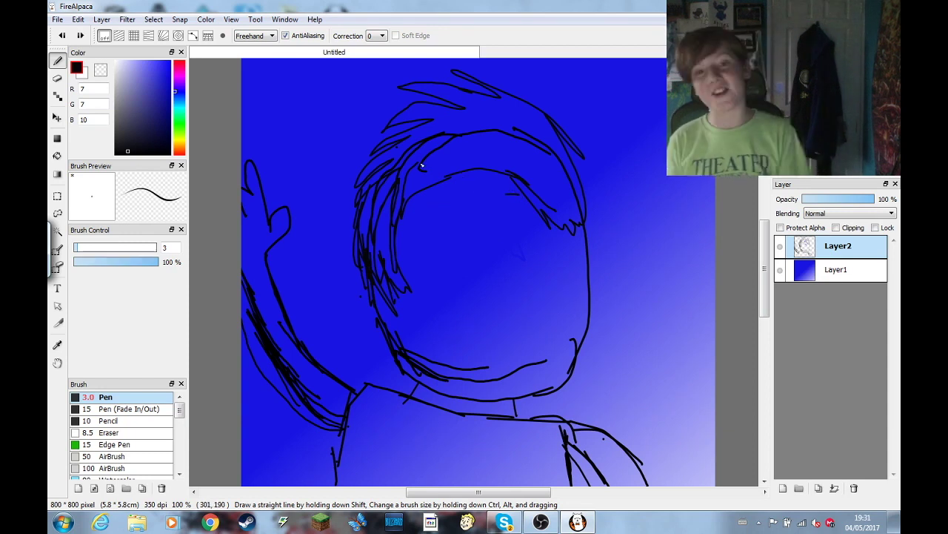
{"action": "left_click_drag", "start_coordinate": [508, 217], "coordinate": [511, 221]}
{"action": "mouse_move", "coordinate": [506, 243]}
{"action": "left_mouse_down"}
{"action": "mouse_move", "coordinate": [498, 264]}
{"action": "mouse_move", "coordinate": [504, 255]}
{"action": "left_mouse_up"}
{"action": "key", "text": "ctrl+z"}
{"action": "left_click_drag", "start_coordinate": [434, 196], "coordinate": [436, 198]}
{"action": "left_click", "coordinate": [434, 230], "text": "alt"}
{"action": "left_click", "coordinate": [251, 194], "text": "alt"}
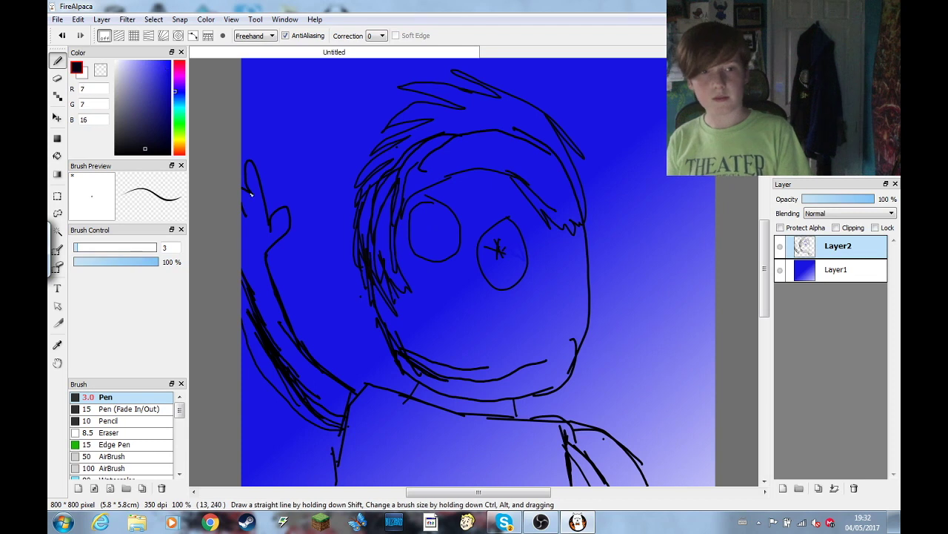
{"action": "left_click_drag", "start_coordinate": [424, 241], "coordinate": [430, 233]}
Draw a long smiling mouth, redoing the mouth and nose strokes several times
{"action": "left_click_drag", "start_coordinate": [437, 305], "coordinate": [548, 288]}
{"action": "key", "text": "ctrl+z"}
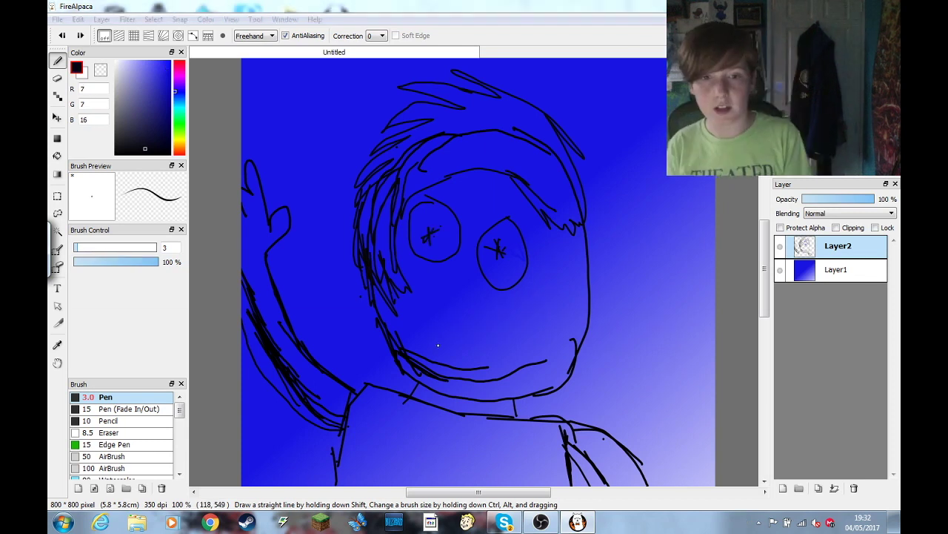
{"action": "left_click_drag", "start_coordinate": [419, 310], "coordinate": [481, 335]}
{"action": "left_click_drag", "start_coordinate": [489, 325], "coordinate": [493, 345]}
{"action": "key", "text": "ctrl+z"}
{"action": "key", "text": "ctrl+z"}
{"action": "left_click_drag", "start_coordinate": [421, 322], "coordinate": [504, 326]}
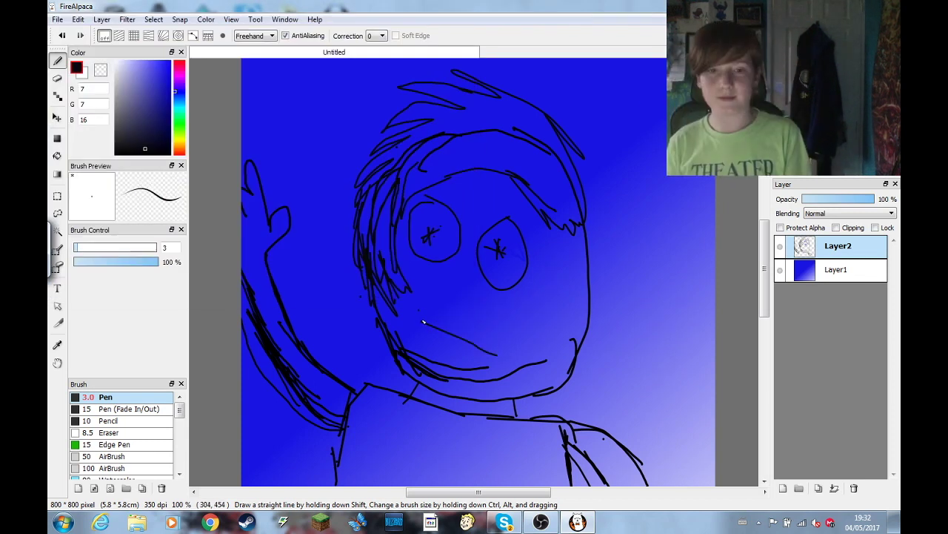
{"action": "key", "text": "ctrl+z"}
{"action": "left_click_drag", "start_coordinate": [420, 311], "coordinate": [527, 324]}
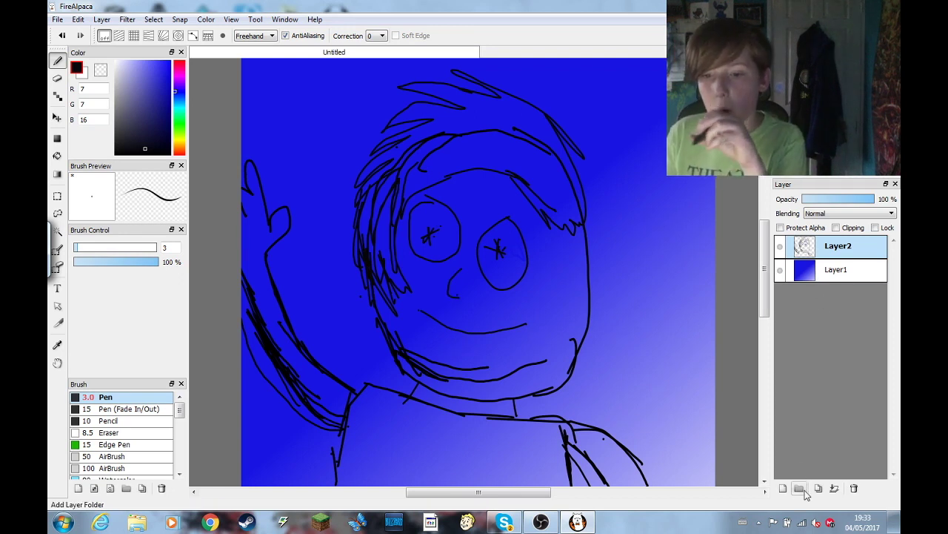
Add a new layer and fade the sketch layer Layer2 to 40% opacity
{"action": "left_click", "coordinate": [782, 489]}
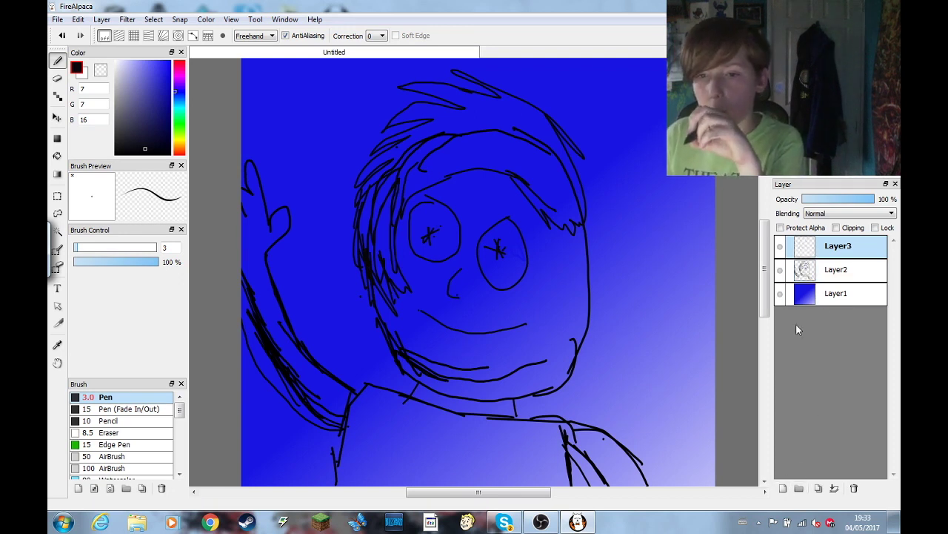
{"action": "left_click", "coordinate": [812, 272]}
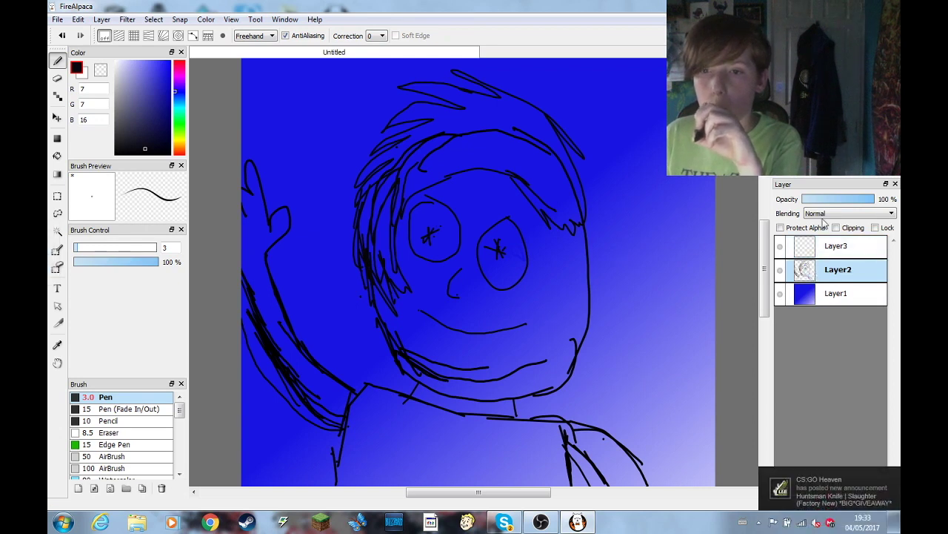
{"action": "left_click", "coordinate": [831, 200]}
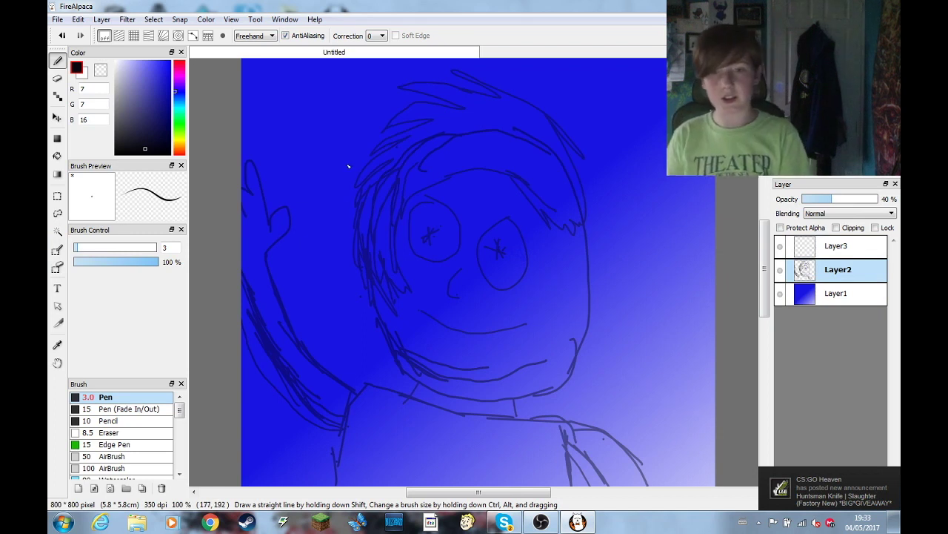
Undo a stray stroke drawn along the right edge of the face
{"action": "left_click_drag", "start_coordinate": [584, 338], "coordinate": [601, 233]}
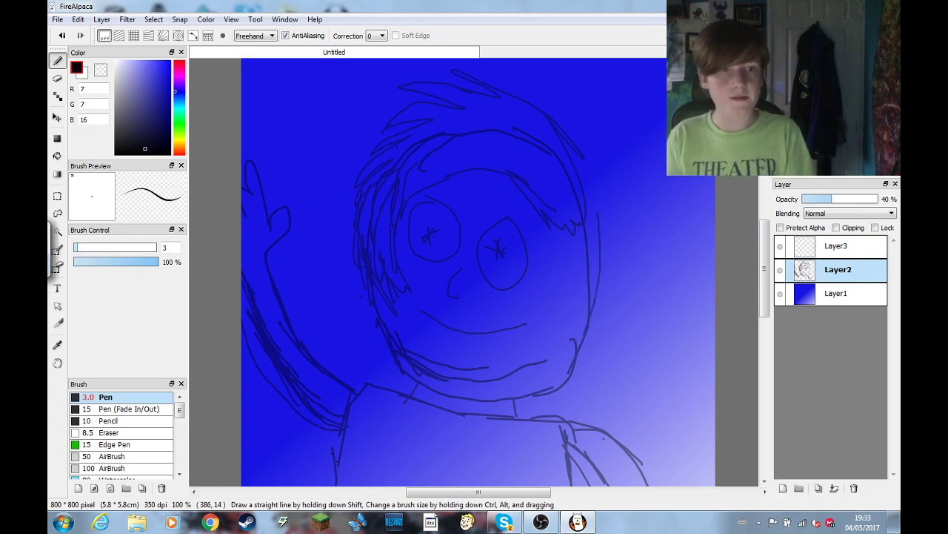
{"action": "left_click", "coordinate": [78, 20]}
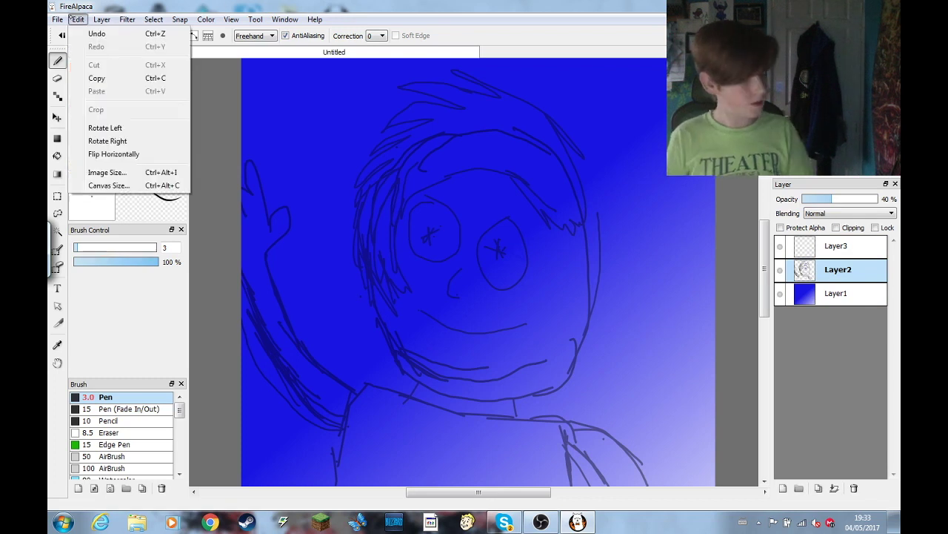
{"action": "left_click", "coordinate": [800, 248]}
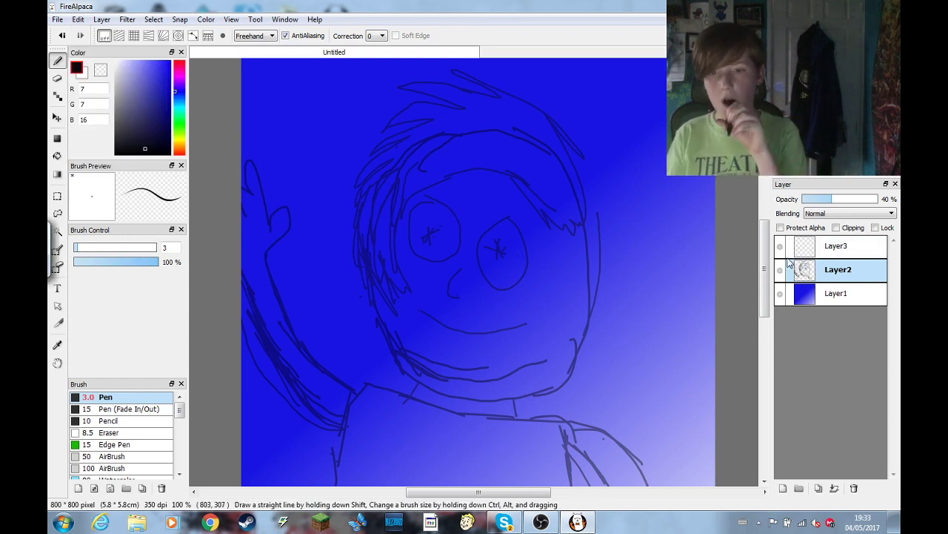
Make Layer3 the active layer for inking, leaving its properties unchanged
{"action": "scroll", "coordinate": [519, 267], "scroll_direction": "up", "scroll_amount": 2}
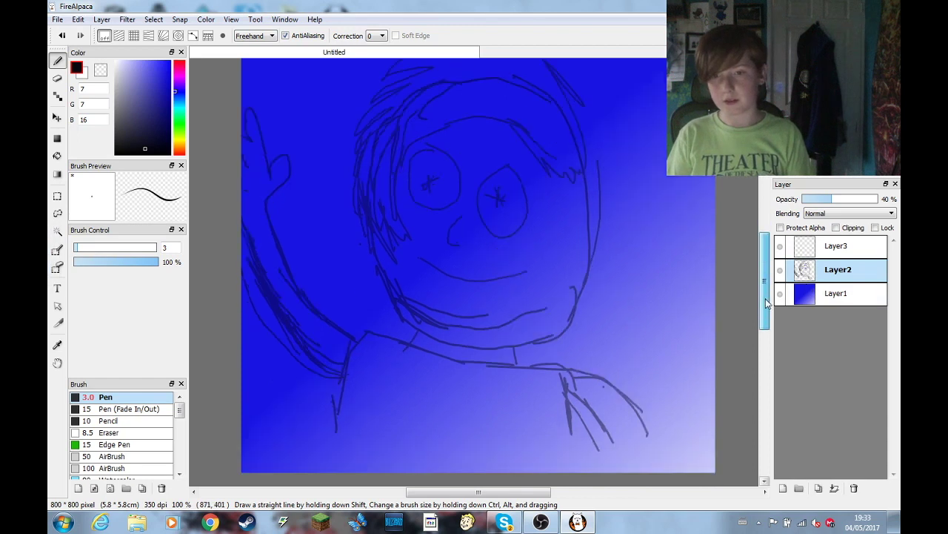
{"action": "double_click", "coordinate": [835, 245]}
{"action": "left_click", "coordinate": [471, 374]}
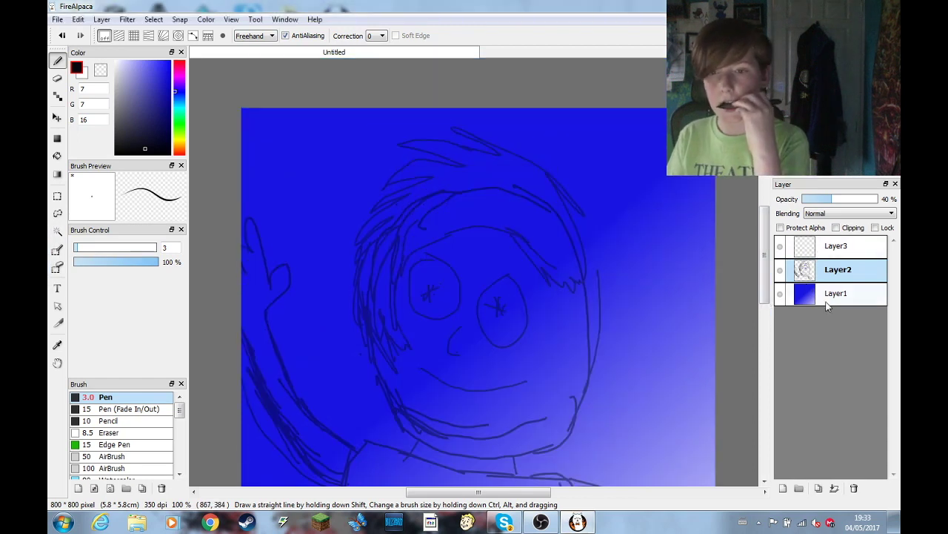
{"action": "double_click", "coordinate": [812, 248]}
{"action": "left_click", "coordinate": [515, 374]}
{"action": "scroll", "coordinate": [558, 234], "scroll_direction": "down", "scroll_amount": 1}
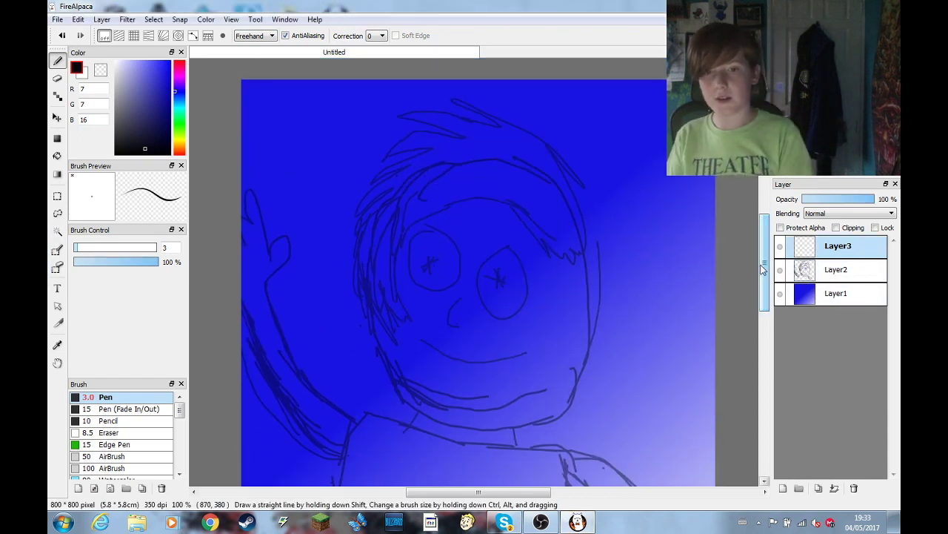
Ink the hair on the right of the head, redoing the top stroke thinner
{"action": "mouse_move", "coordinate": [508, 200]}
{"action": "left_mouse_down"}
{"action": "mouse_move", "coordinate": [549, 255]}
{"action": "mouse_move", "coordinate": [574, 265]}
{"action": "mouse_move", "coordinate": [590, 219]}
{"action": "mouse_move", "coordinate": [566, 156]}
{"action": "mouse_move", "coordinate": [548, 131]}
{"action": "mouse_move", "coordinate": [548, 154]}
{"action": "mouse_move", "coordinate": [544, 136]}
{"action": "mouse_move", "coordinate": [532, 138]}
{"action": "mouse_move", "coordinate": [486, 95]}
{"action": "mouse_move", "coordinate": [464, 88]}
{"action": "left_mouse_up"}
{"action": "left_click", "coordinate": [78, 20]}
{"action": "left_click", "coordinate": [97, 32]}
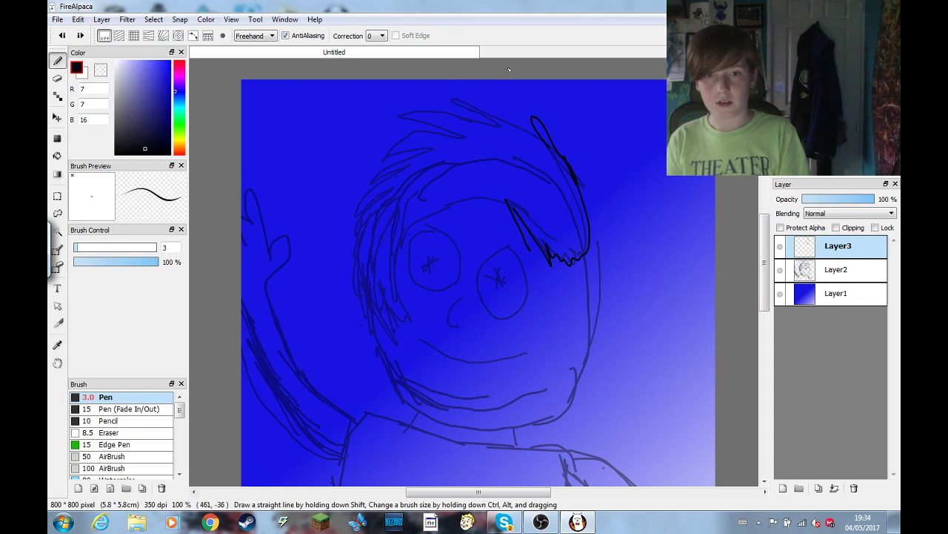
{"action": "mouse_move", "coordinate": [550, 141]}
{"action": "left_mouse_down"}
{"action": "mouse_move", "coordinate": [468, 85]}
{"action": "mouse_move", "coordinate": [460, 104]}
{"action": "mouse_move", "coordinate": [412, 137]}
{"action": "mouse_move", "coordinate": [423, 141]}
{"action": "mouse_move", "coordinate": [365, 151]}
{"action": "mouse_move", "coordinate": [355, 206]}
{"action": "mouse_move", "coordinate": [373, 220]}
{"action": "mouse_move", "coordinate": [410, 213]}
{"action": "mouse_move", "coordinate": [361, 229]}
{"action": "mouse_move", "coordinate": [367, 220]}
{"action": "mouse_move", "coordinate": [363, 317]}
{"action": "mouse_move", "coordinate": [403, 324]}
{"action": "mouse_move", "coordinate": [393, 275]}
{"action": "mouse_move", "coordinate": [402, 221]}
{"action": "mouse_move", "coordinate": [449, 200]}
{"action": "mouse_move", "coordinate": [447, 211]}
{"action": "mouse_move", "coordinate": [511, 202]}
{"action": "mouse_move", "coordinate": [419, 212]}
{"action": "left_mouse_up"}
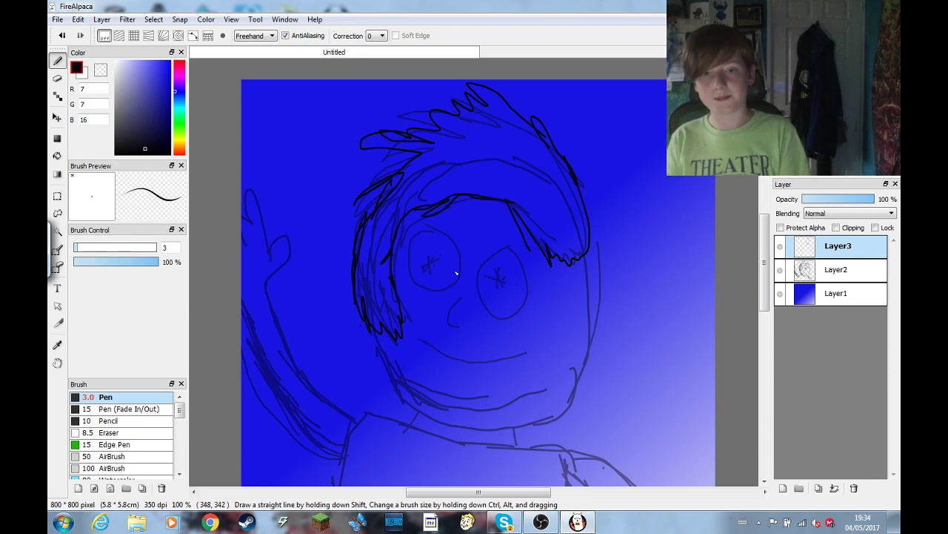
Trace the right face side, chin and smiling mouth, undoing the stray left-side and eye strokes
{"action": "mouse_move", "coordinate": [578, 256]}
{"action": "left_mouse_down"}
{"action": "mouse_move", "coordinate": [587, 346]}
{"action": "mouse_move", "coordinate": [576, 389]}
{"action": "left_mouse_up"}
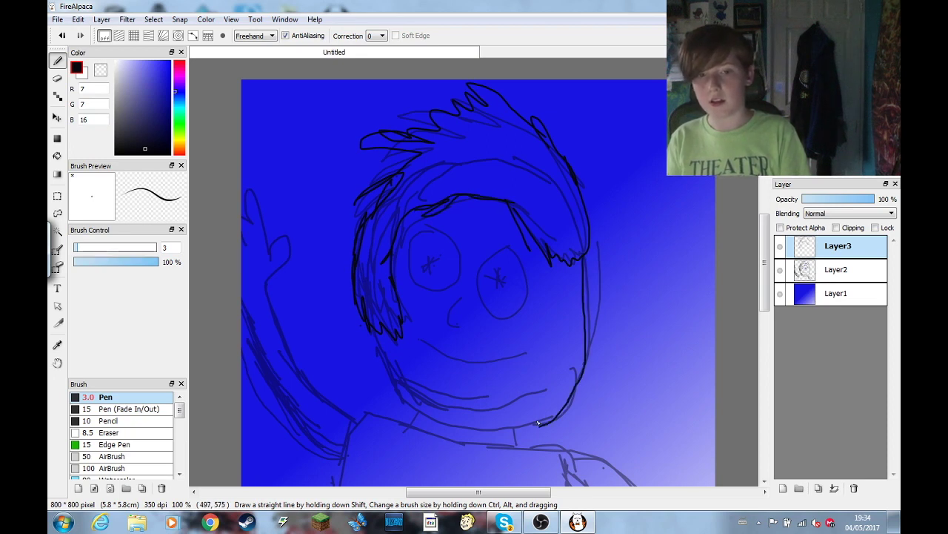
{"action": "left_click_drag", "start_coordinate": [366, 327], "coordinate": [382, 392]}
{"action": "key", "text": "ctrl+z"}
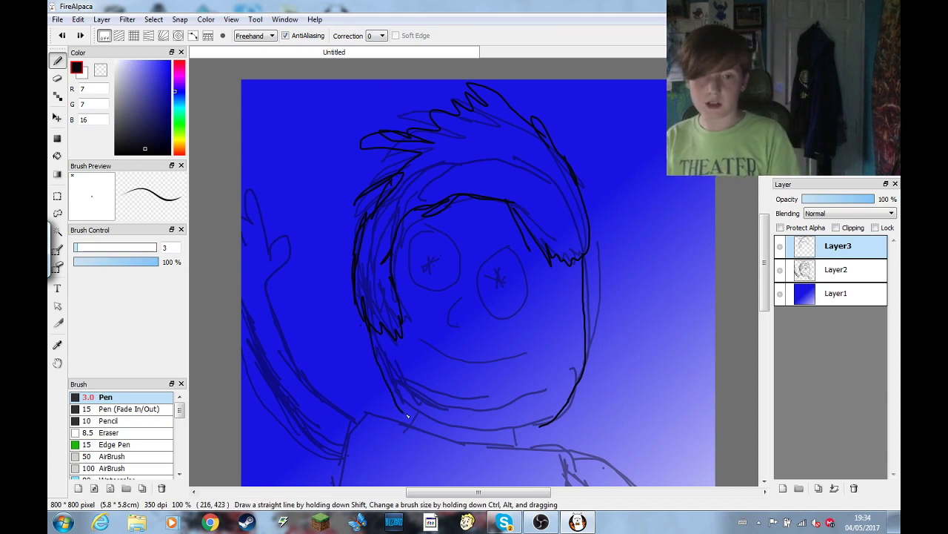
{"action": "left_click_drag", "start_coordinate": [406, 415], "coordinate": [514, 424]}
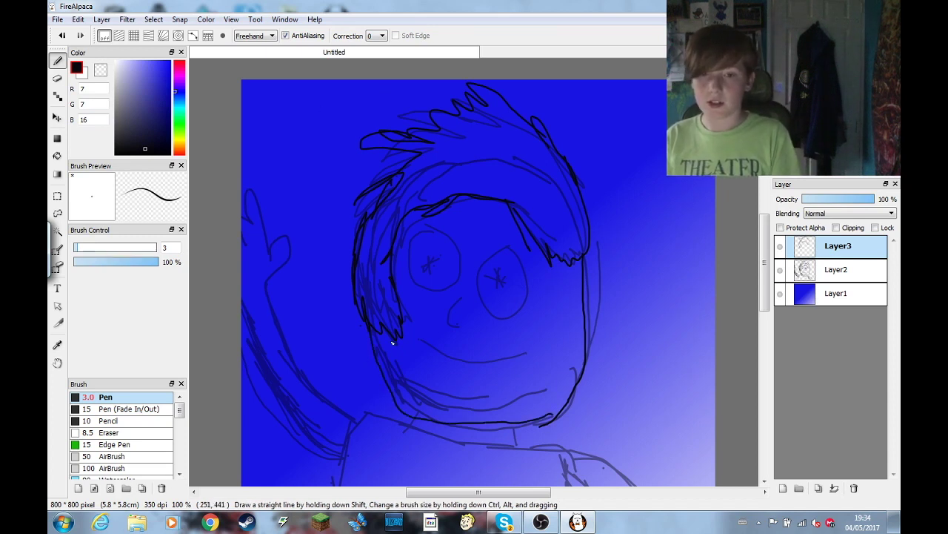
{"action": "mouse_move", "coordinate": [416, 350]}
{"action": "left_mouse_down"}
{"action": "mouse_move", "coordinate": [446, 366]}
{"action": "mouse_move", "coordinate": [500, 367]}
{"action": "left_mouse_up"}
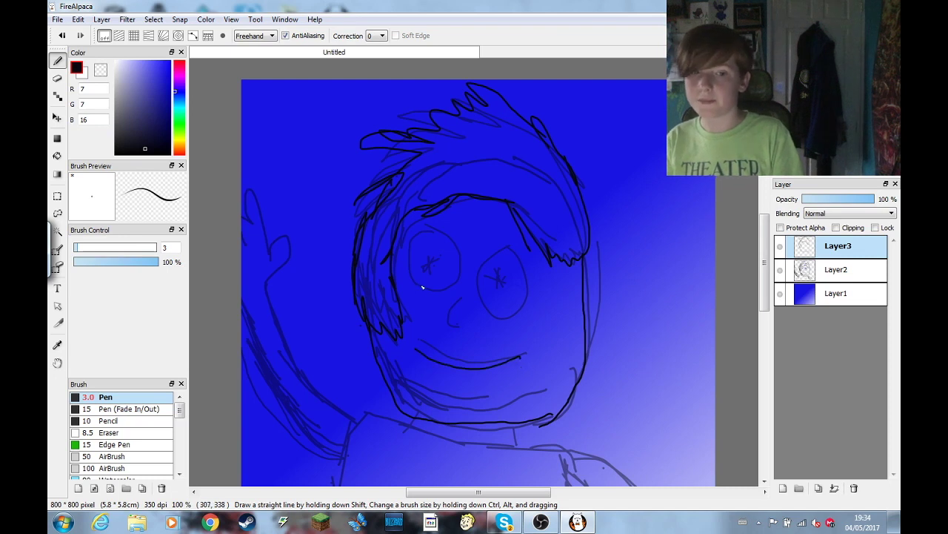
{"action": "mouse_move", "coordinate": [507, 254]}
{"action": "left_mouse_down"}
{"action": "mouse_move", "coordinate": [514, 309]}
{"action": "mouse_move", "coordinate": [520, 265]}
{"action": "left_mouse_up"}
{"action": "key", "text": "ctrl+z"}
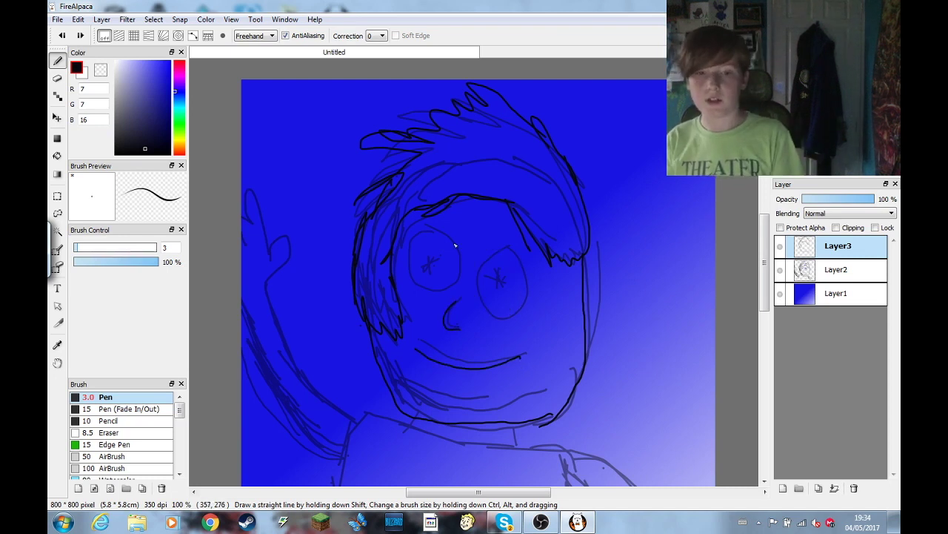
Ink both sides of the neck, the collar, neckline, both shoulders and the waving hand
{"action": "left_click_drag", "start_coordinate": [514, 423], "coordinate": [514, 447]}
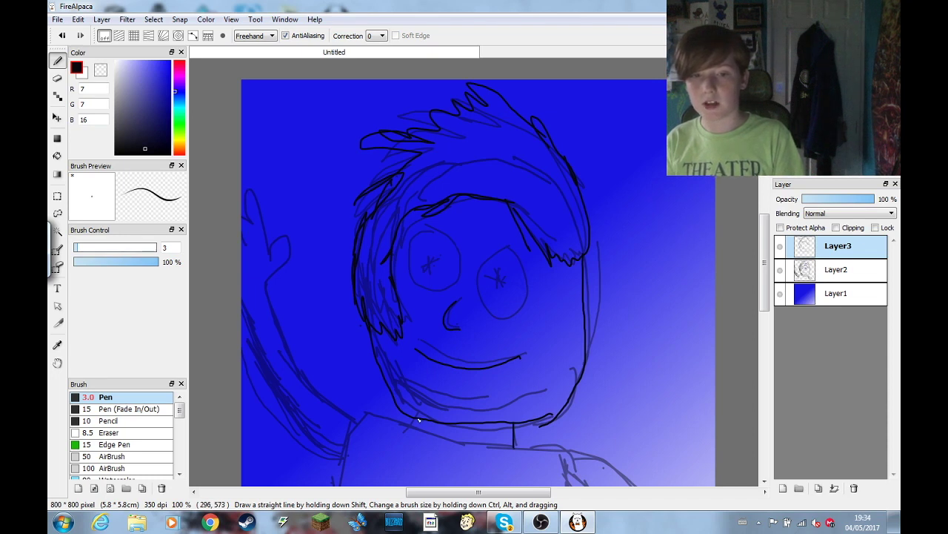
{"action": "mouse_move", "coordinate": [418, 420]}
{"action": "left_mouse_down"}
{"action": "mouse_move", "coordinate": [407, 432]}
{"action": "mouse_move", "coordinate": [358, 440]}
{"action": "mouse_move", "coordinate": [341, 485]}
{"action": "left_mouse_up"}
{"action": "mouse_move", "coordinate": [512, 445]}
{"action": "left_mouse_down"}
{"action": "mouse_move", "coordinate": [559, 450]}
{"action": "mouse_move", "coordinate": [576, 469]}
{"action": "left_mouse_up"}
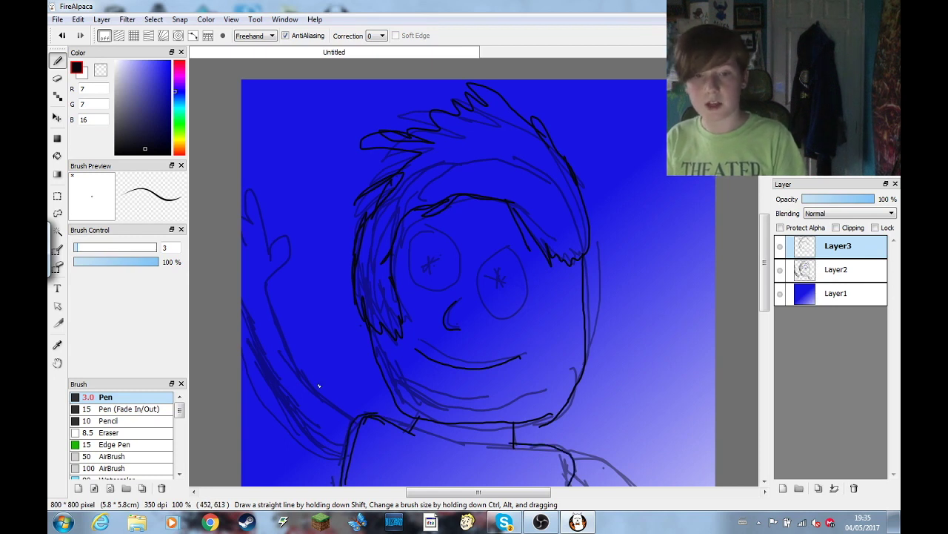
{"action": "mouse_move", "coordinate": [411, 432]}
{"action": "left_mouse_down"}
{"action": "mouse_move", "coordinate": [444, 471]}
{"action": "mouse_move", "coordinate": [513, 444]}
{"action": "left_mouse_up"}
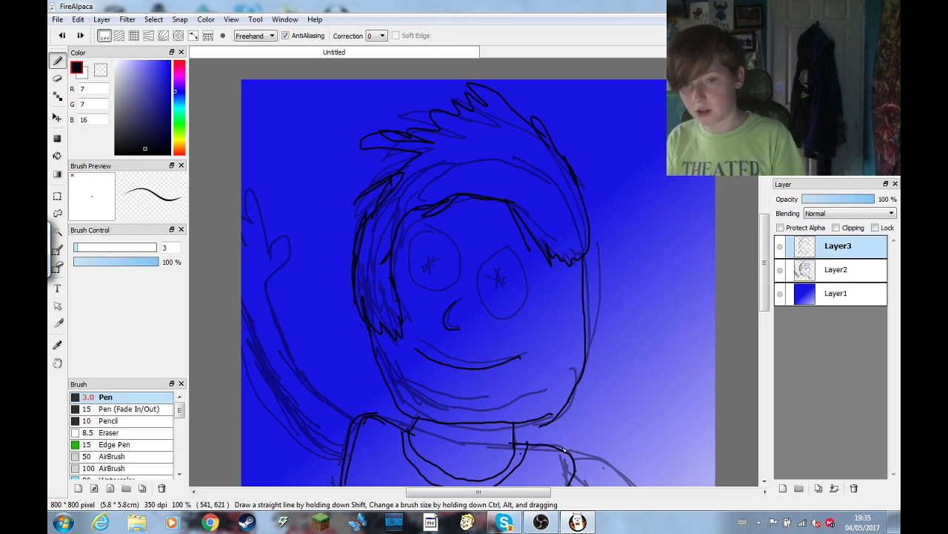
{"action": "mouse_move", "coordinate": [564, 449]}
{"action": "left_mouse_down"}
{"action": "mouse_move", "coordinate": [598, 453]}
{"action": "mouse_move", "coordinate": [634, 486]}
{"action": "left_mouse_up"}
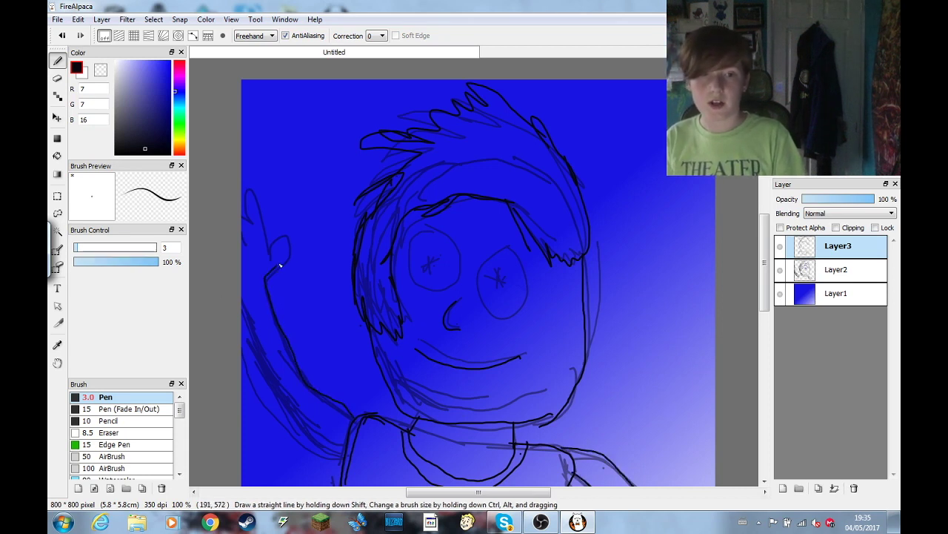
{"action": "mouse_move", "coordinate": [267, 230]}
{"action": "left_mouse_down"}
{"action": "mouse_move", "coordinate": [251, 192]}
{"action": "mouse_move", "coordinate": [253, 237]}
{"action": "left_mouse_up"}
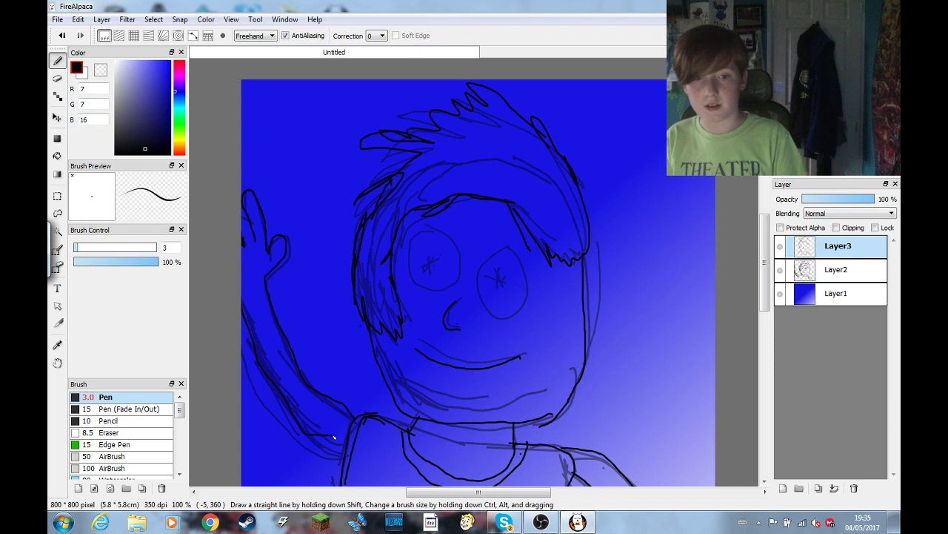
{"action": "mouse_move", "coordinate": [334, 437]}
{"action": "left_mouse_down"}
{"action": "mouse_move", "coordinate": [264, 380]}
{"action": "mouse_move", "coordinate": [307, 439]}
{"action": "mouse_move", "coordinate": [329, 449]}
{"action": "left_mouse_up"}
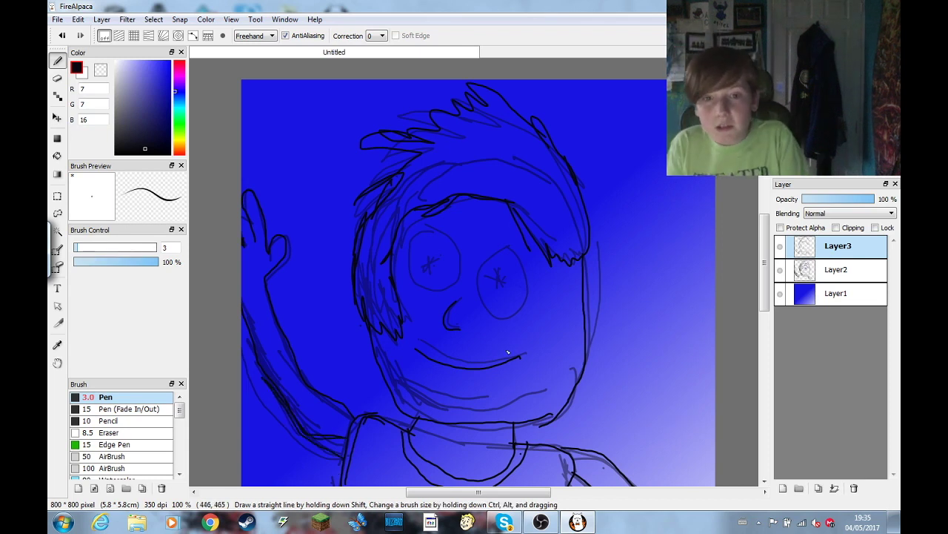
Try pupil marks in the right eye, re-pick the near-black ink, then undo the eye marks
{"action": "mouse_move", "coordinate": [510, 249]}
{"action": "left_mouse_down"}
{"action": "mouse_move", "coordinate": [470, 277]}
{"action": "mouse_move", "coordinate": [485, 326]}
{"action": "mouse_move", "coordinate": [529, 311]}
{"action": "mouse_move", "coordinate": [501, 245]}
{"action": "left_mouse_up"}
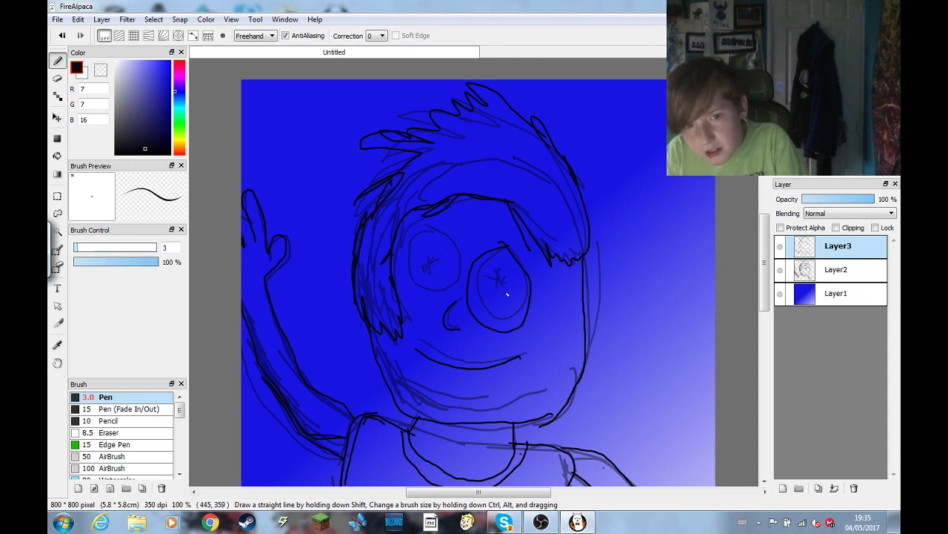
{"action": "left_click_drag", "start_coordinate": [512, 284], "coordinate": [497, 293]}
{"action": "left_click", "coordinate": [502, 285], "text": "alt"}
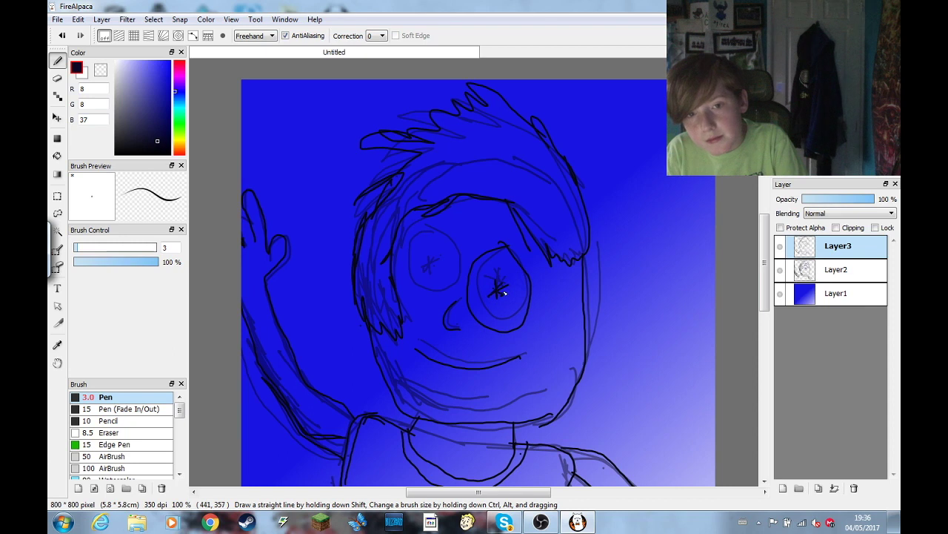
{"action": "left_click", "coordinate": [497, 285], "text": "alt"}
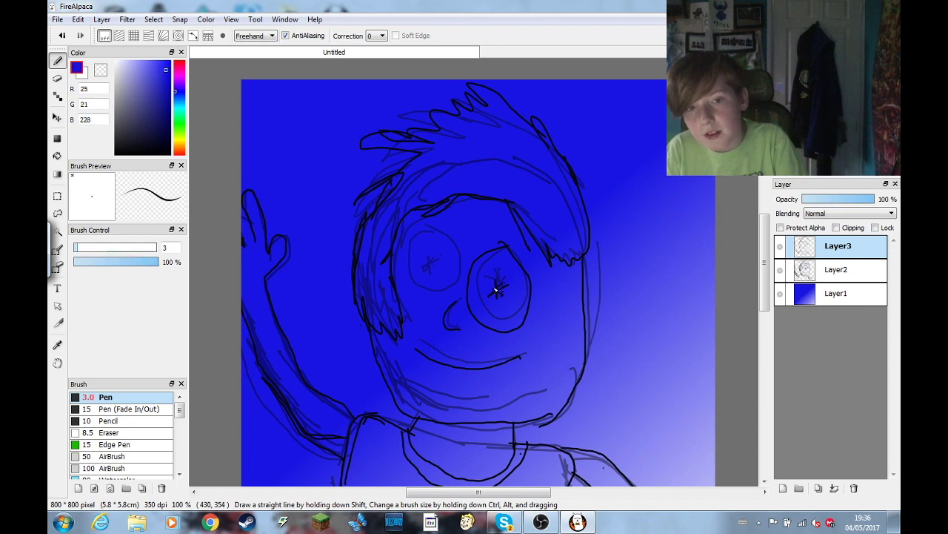
{"action": "left_click", "coordinate": [581, 323], "text": "alt"}
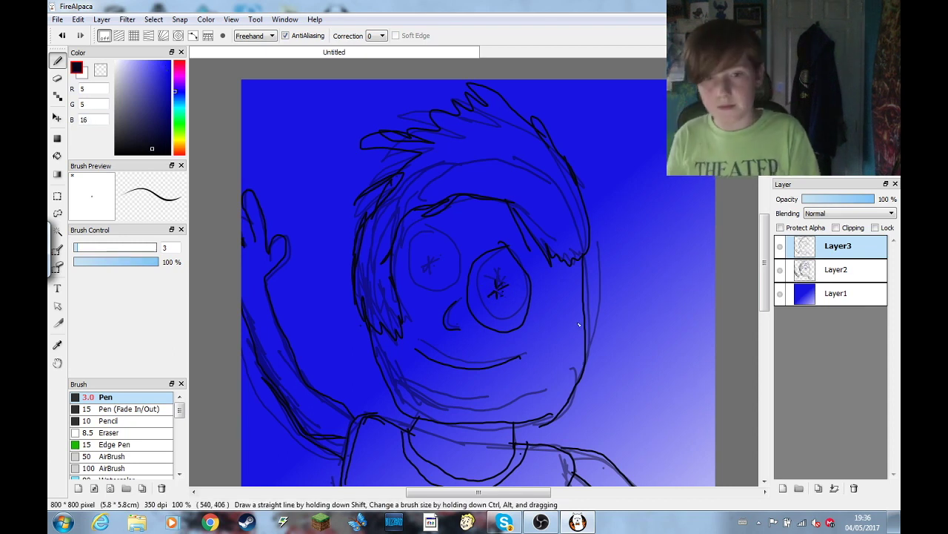
{"action": "left_click_drag", "start_coordinate": [484, 283], "coordinate": [497, 291]}
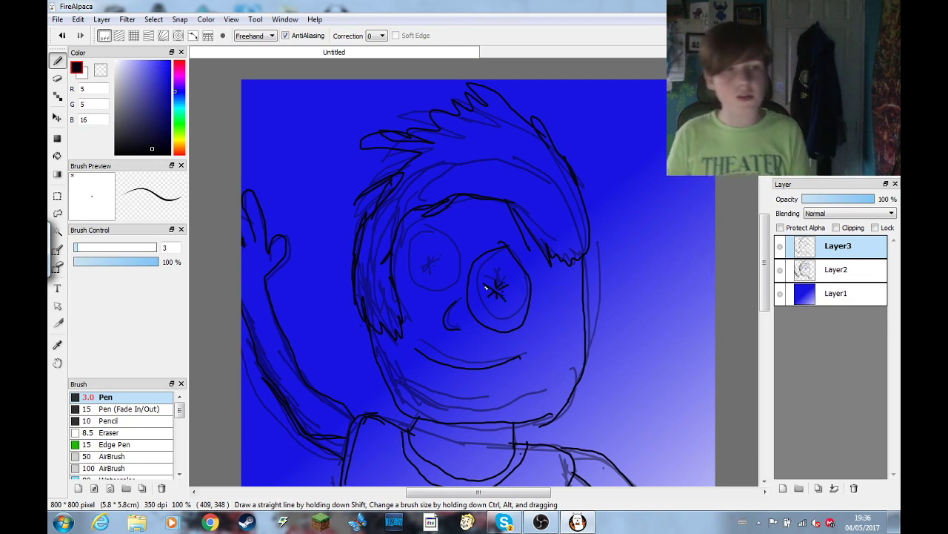
{"action": "key", "text": "ctrl+z"}
{"action": "key", "text": "ctrl+z"}
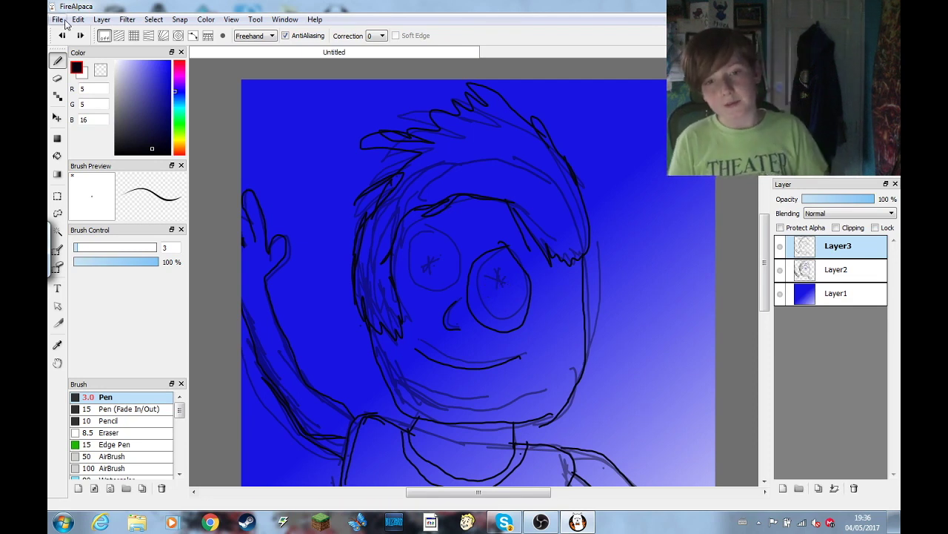
{"action": "key", "text": "ctrl+z"}
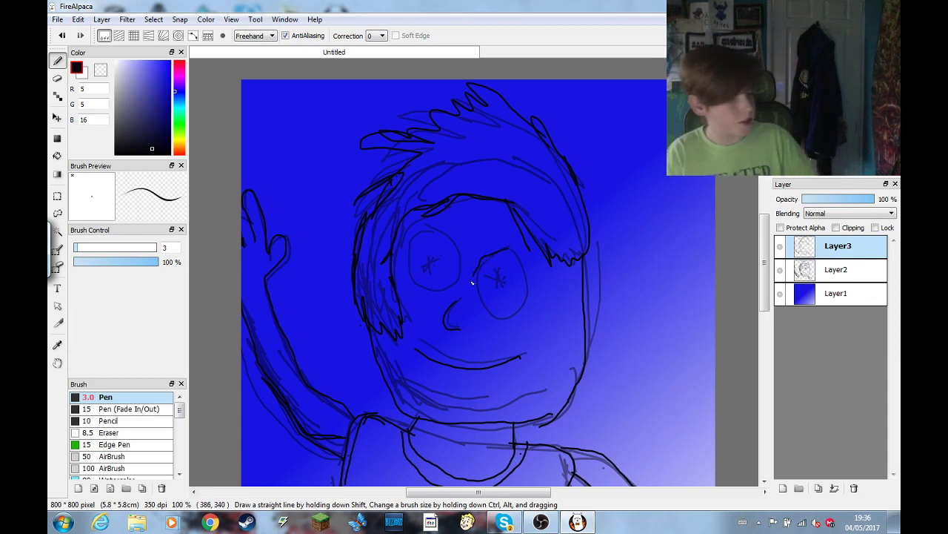
Zoom in and outline the right eye in black with a star pupil
{"action": "scroll", "coordinate": [472, 282], "scroll_direction": "up", "scroll_amount": 2}
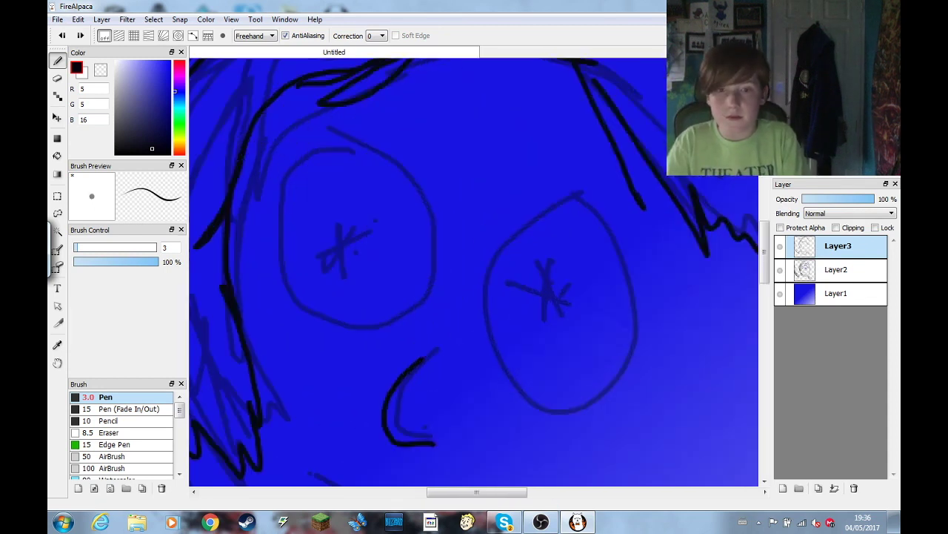
{"action": "mouse_move", "coordinate": [575, 195]}
{"action": "left_mouse_down"}
{"action": "mouse_move", "coordinate": [529, 226]}
{"action": "mouse_move", "coordinate": [512, 253]}
{"action": "mouse_move", "coordinate": [499, 322]}
{"action": "mouse_move", "coordinate": [514, 385]}
{"action": "mouse_move", "coordinate": [560, 411]}
{"action": "mouse_move", "coordinate": [604, 394]}
{"action": "mouse_move", "coordinate": [630, 283]}
{"action": "mouse_move", "coordinate": [602, 197]}
{"action": "mouse_move", "coordinate": [567, 191]}
{"action": "left_mouse_up"}
{"action": "left_click_drag", "start_coordinate": [586, 280], "coordinate": [555, 301]}
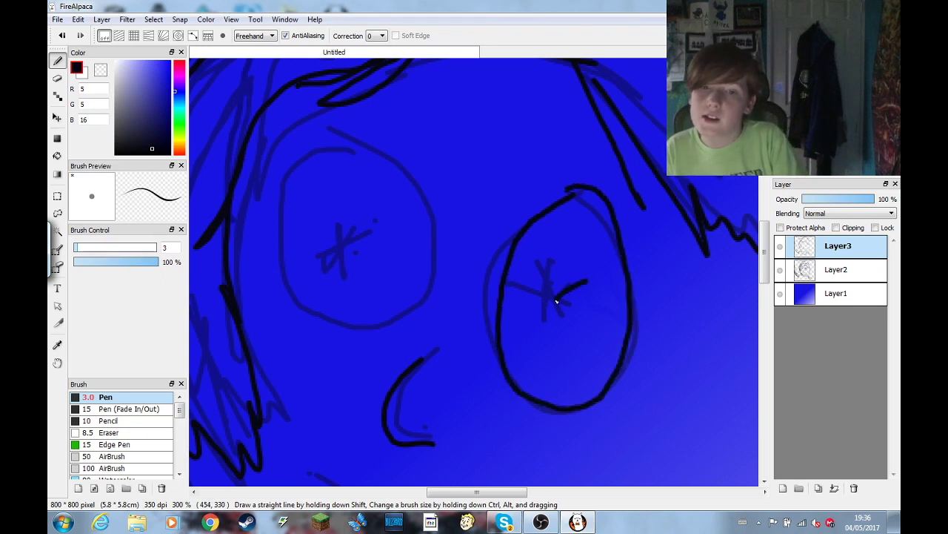
{"action": "mouse_move", "coordinate": [564, 268]}
{"action": "left_mouse_down"}
{"action": "mouse_move", "coordinate": [572, 306]}
{"action": "mouse_move", "coordinate": [560, 299]}
{"action": "mouse_move", "coordinate": [588, 306]}
{"action": "left_mouse_up"}
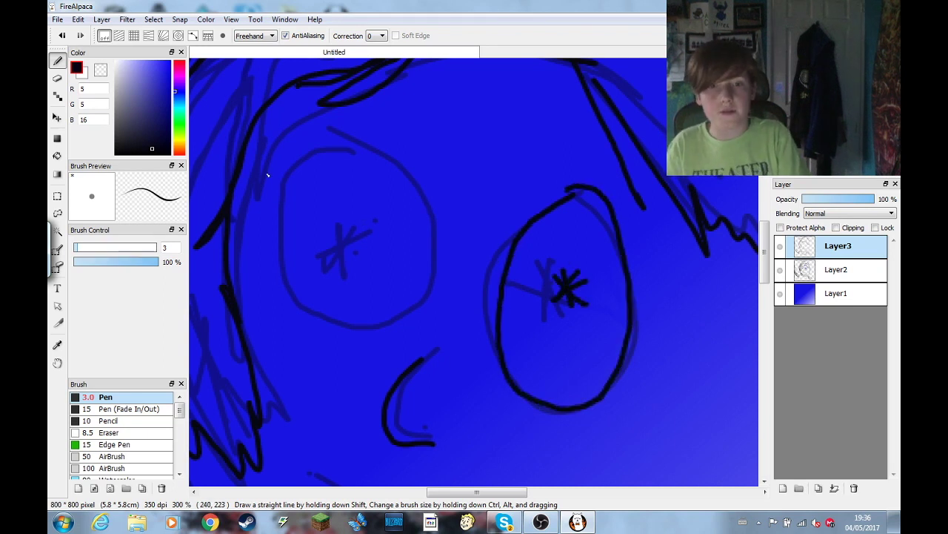
Outline the left eye as an oval with a star pupil, and add a lash above the right eye
{"action": "mouse_move", "coordinate": [356, 135]}
{"action": "left_mouse_down"}
{"action": "mouse_move", "coordinate": [414, 194]}
{"action": "mouse_move", "coordinate": [408, 271]}
{"action": "mouse_move", "coordinate": [369, 308]}
{"action": "mouse_move", "coordinate": [311, 271]}
{"action": "mouse_move", "coordinate": [302, 209]}
{"action": "mouse_move", "coordinate": [308, 161]}
{"action": "mouse_move", "coordinate": [348, 135]}
{"action": "left_mouse_up"}
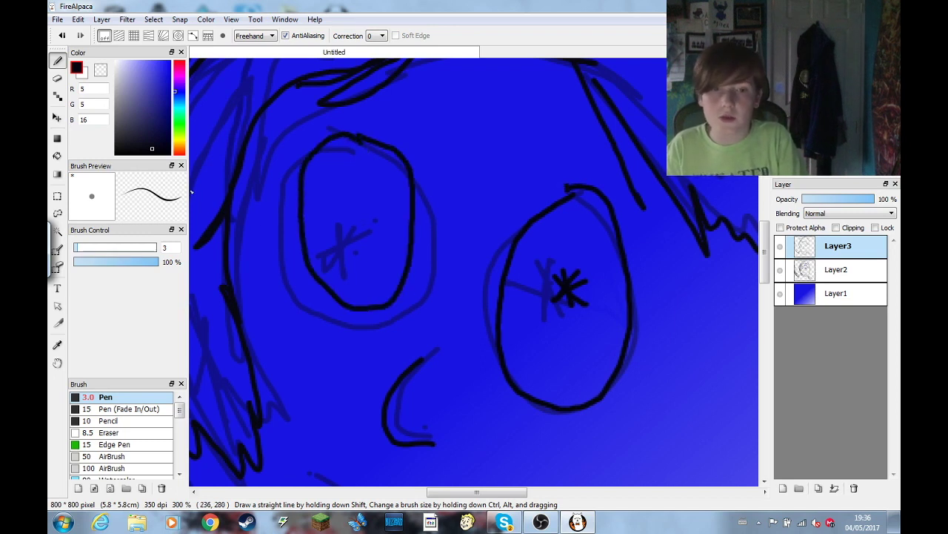
{"action": "left_click_drag", "start_coordinate": [569, 181], "coordinate": [561, 194]}
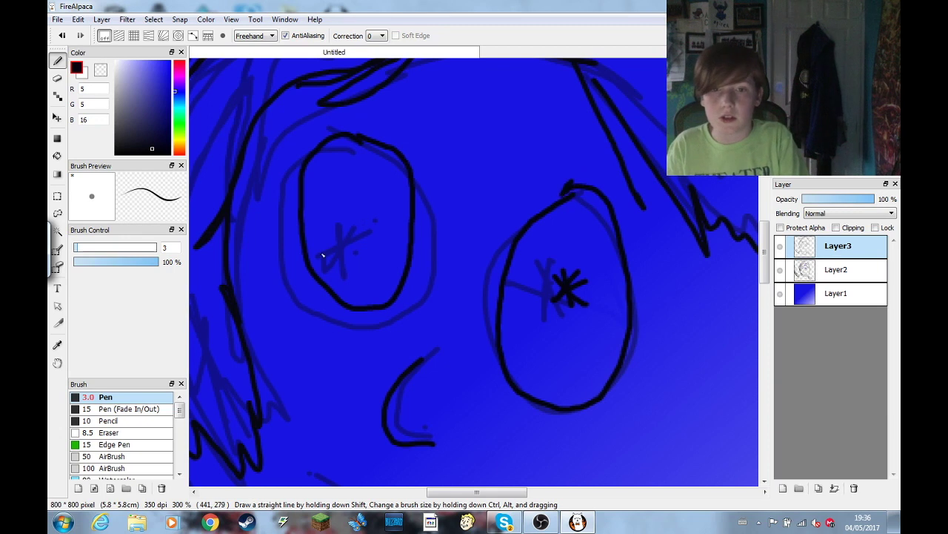
{"action": "mouse_move", "coordinate": [351, 218]}
{"action": "left_mouse_down"}
{"action": "mouse_move", "coordinate": [387, 200]}
{"action": "mouse_move", "coordinate": [369, 231]}
{"action": "left_mouse_up"}
{"action": "mouse_move", "coordinate": [369, 190]}
{"action": "left_mouse_down"}
{"action": "mouse_move", "coordinate": [355, 221]}
{"action": "mouse_move", "coordinate": [348, 208]}
{"action": "left_mouse_up"}
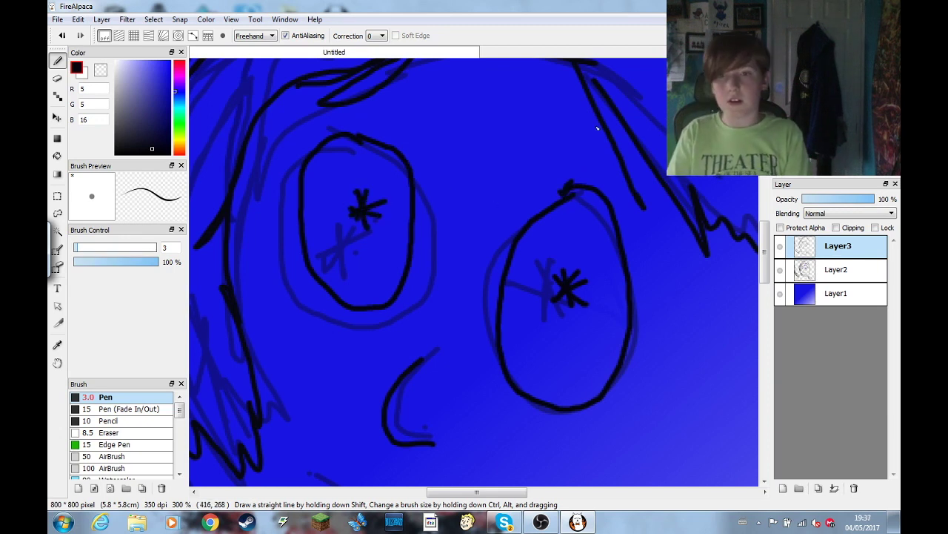
{"action": "left_click", "coordinate": [60, 36]}
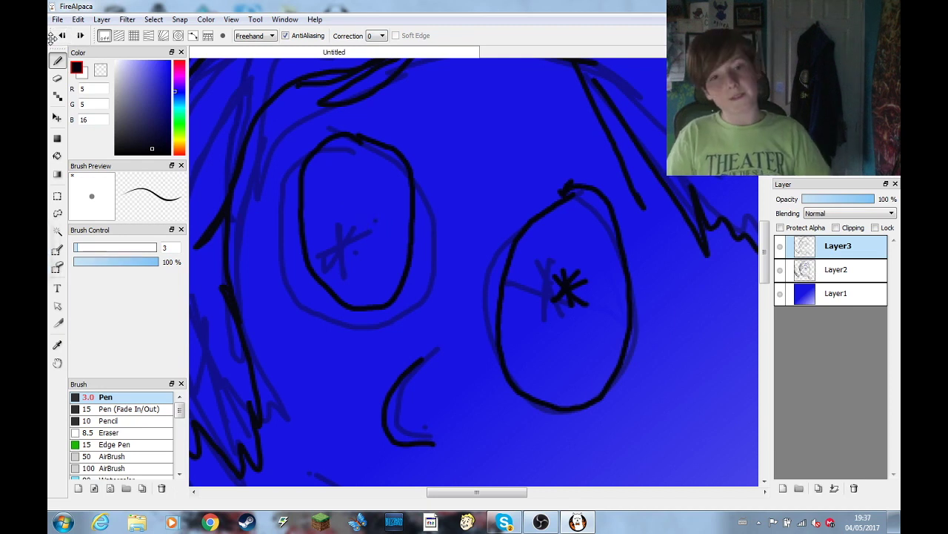
{"action": "mouse_move", "coordinate": [364, 228]}
{"action": "left_mouse_down"}
{"action": "mouse_move", "coordinate": [340, 248]}
{"action": "mouse_move", "coordinate": [350, 252]}
{"action": "left_mouse_up"}
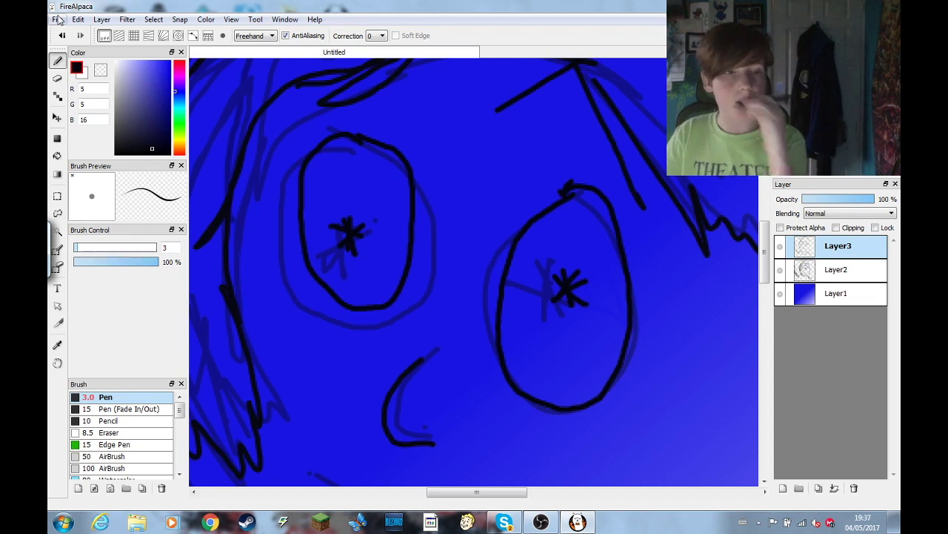
Zoom out and delete the faded sketch layer Layer2
{"action": "key", "text": "ctrl+minus"}
{"action": "key", "text": "ctrl+minus"}
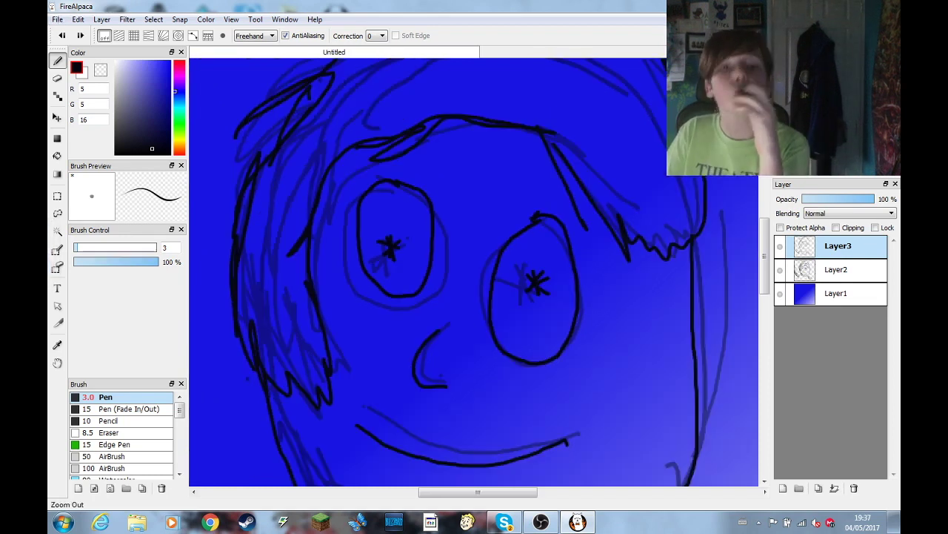
{"action": "left_click", "coordinate": [780, 270]}
{"action": "key", "text": "ctrl+minus"}
{"action": "key", "text": "ctrl+minus"}
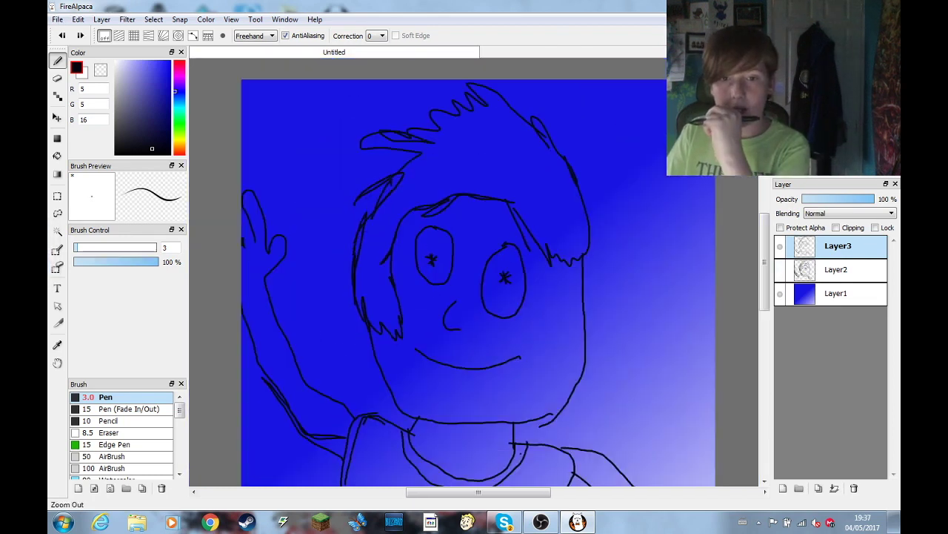
{"action": "left_click", "coordinate": [801, 270]}
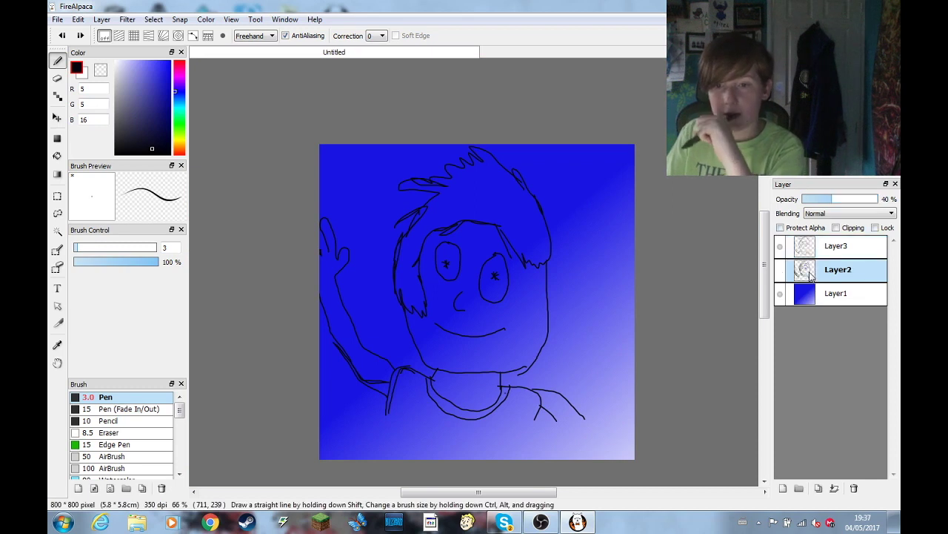
{"action": "right_click", "coordinate": [819, 276]}
{"action": "left_click", "coordinate": [854, 487]}
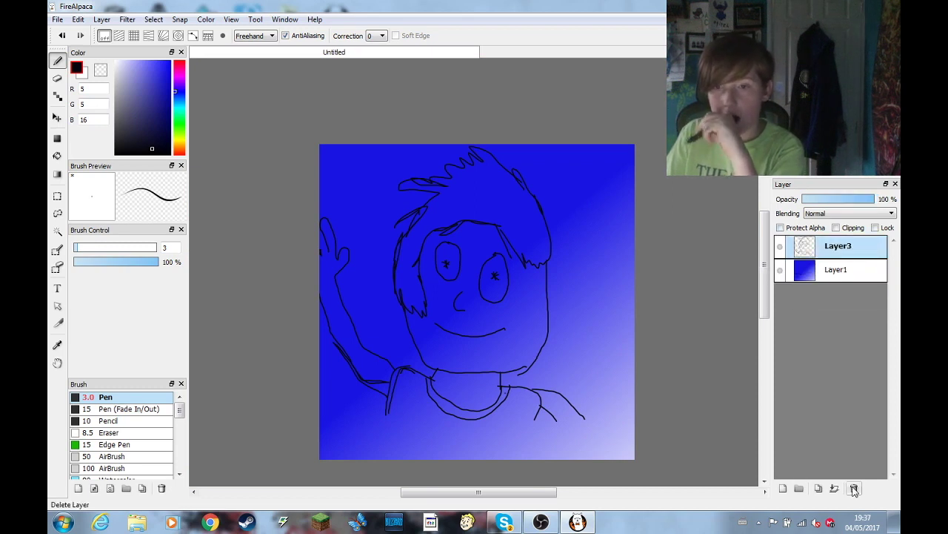
Extend the shoulder, arm and body lines down to the bottom edge
{"action": "key", "text": "ctrl+plus"}
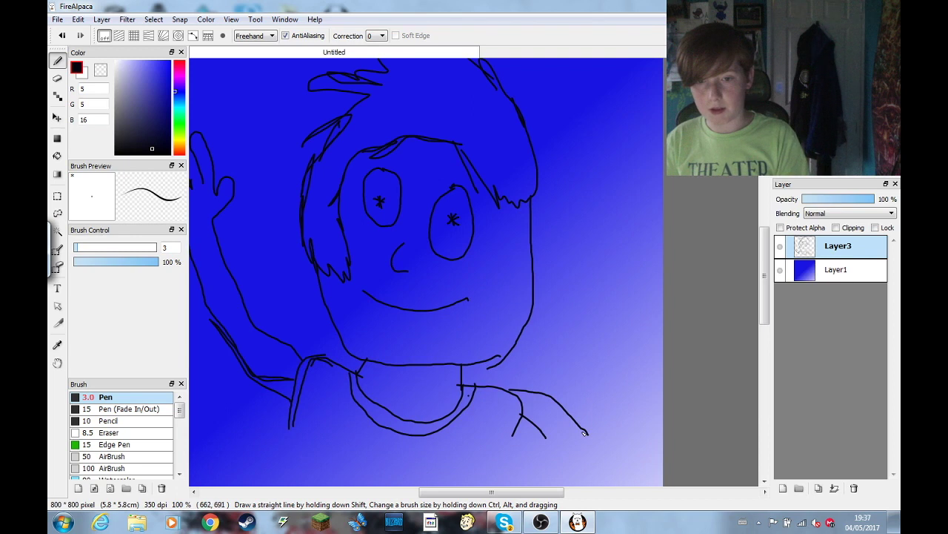
{"action": "left_click_drag", "start_coordinate": [584, 433], "coordinate": [603, 489]}
{"action": "left_click_drag", "start_coordinate": [546, 438], "coordinate": [552, 489]}
{"action": "left_click_drag", "start_coordinate": [512, 436], "coordinate": [497, 489]}
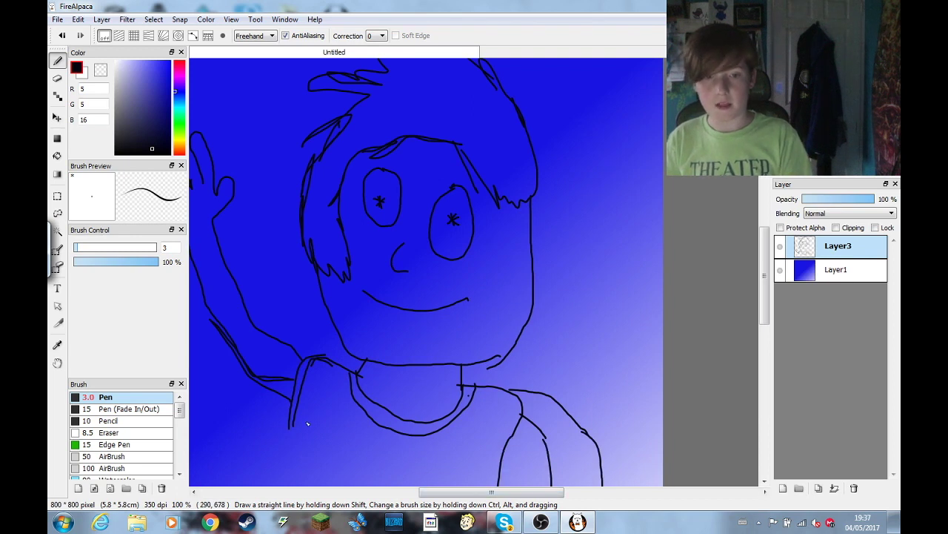
{"action": "mouse_move", "coordinate": [289, 422]}
{"action": "left_mouse_down"}
{"action": "mouse_move", "coordinate": [287, 486]}
{"action": "mouse_move", "coordinate": [295, 486]}
{"action": "left_mouse_up"}
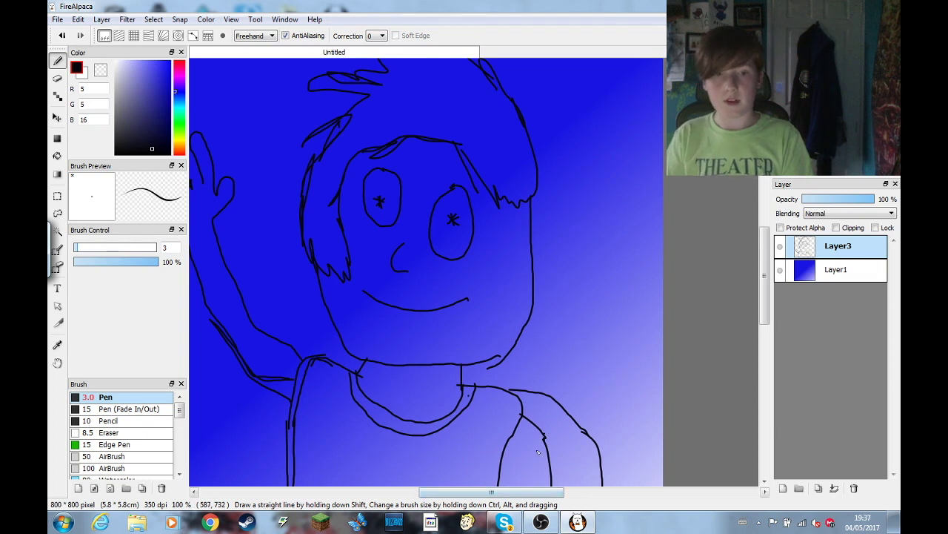
Choose a pale pink paint colour (243, 207, 228) in the Color panel
{"action": "scroll", "coordinate": [546, 441], "scroll_direction": "down", "scroll_amount": 1}
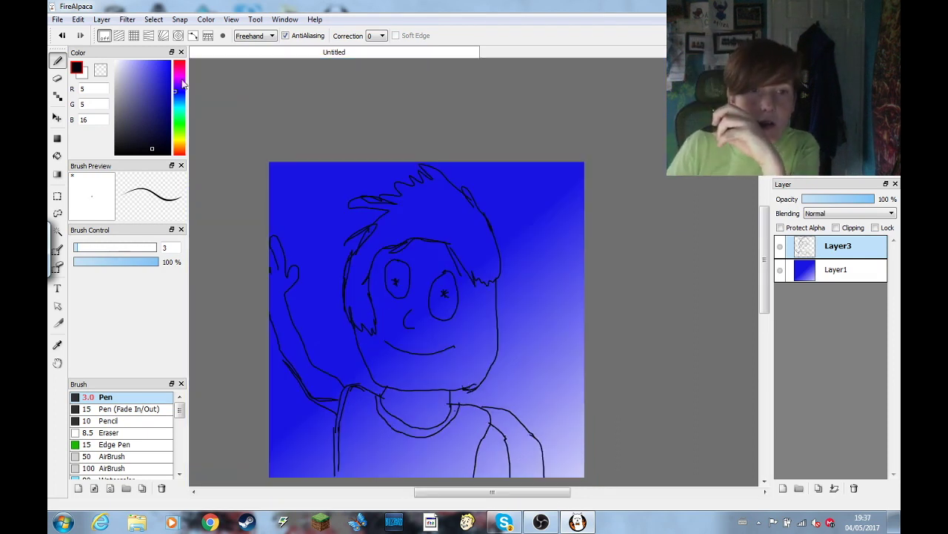
{"action": "left_click_drag", "start_coordinate": [179, 88], "coordinate": [121, 66]}
{"action": "left_click", "coordinate": [135, 74]}
{"action": "left_click_drag", "start_coordinate": [180, 111], "coordinate": [123, 67]}
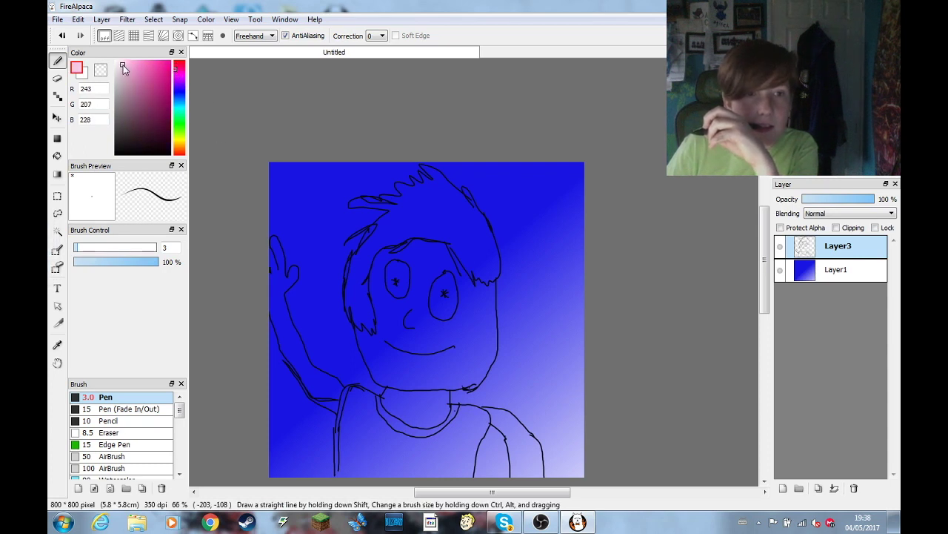
With the Bucket tool, undo stray pink face fills and hide Layer1's blue gradient background
{"action": "left_click", "coordinate": [57, 157]}
{"action": "left_click", "coordinate": [475, 330]}
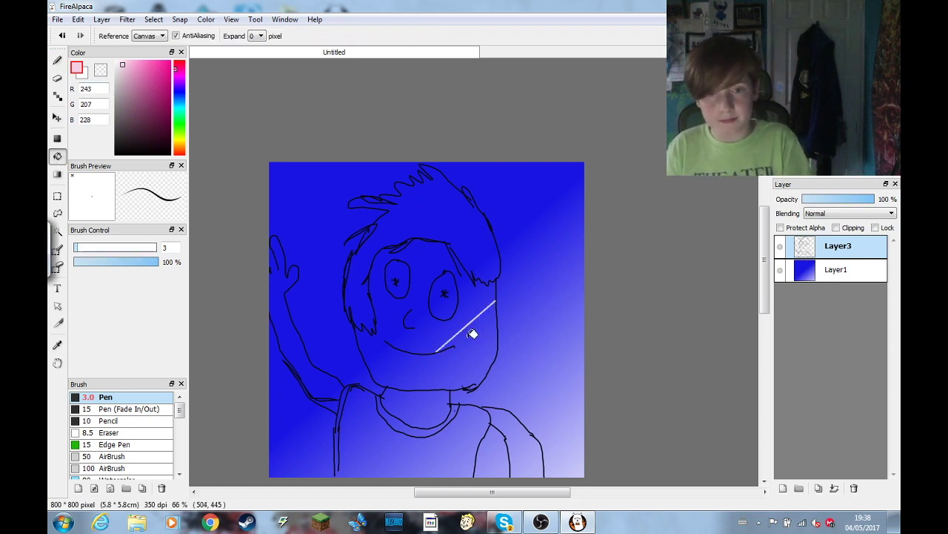
{"action": "left_click", "coordinate": [465, 315]}
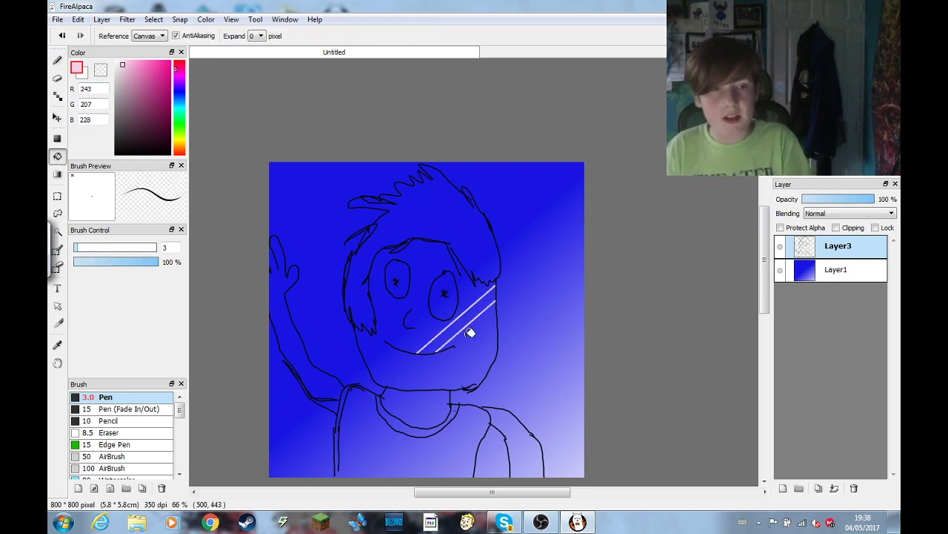
{"action": "left_click", "coordinate": [472, 346]}
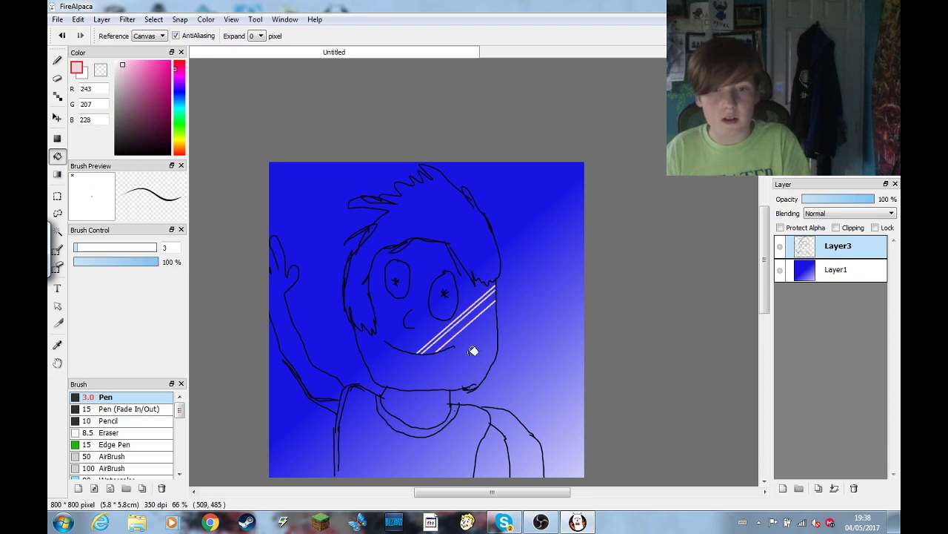
{"action": "left_click", "coordinate": [476, 338]}
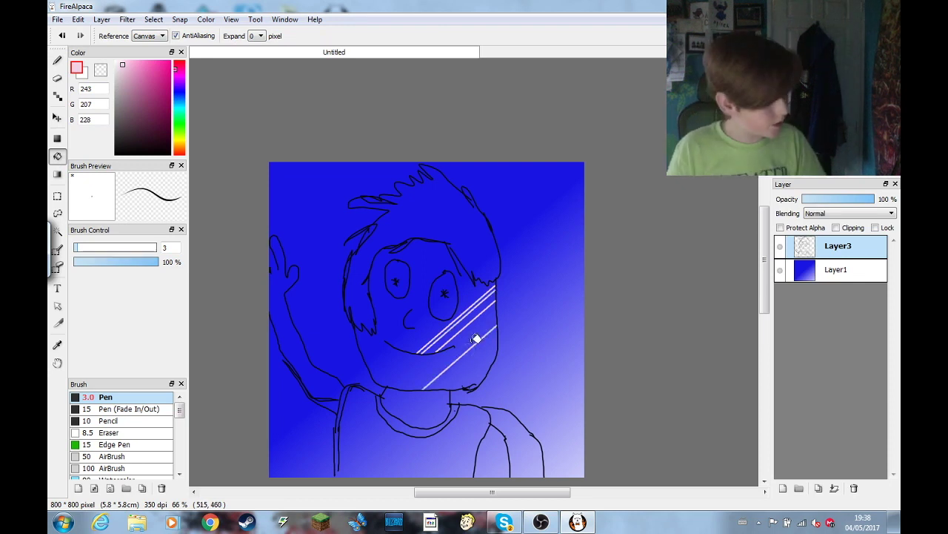
{"action": "key", "text": "ctrl+z"}
{"action": "key", "text": "ctrl+z"}
{"action": "key", "text": "ctrl+z"}
{"action": "key", "text": "ctrl+z"}
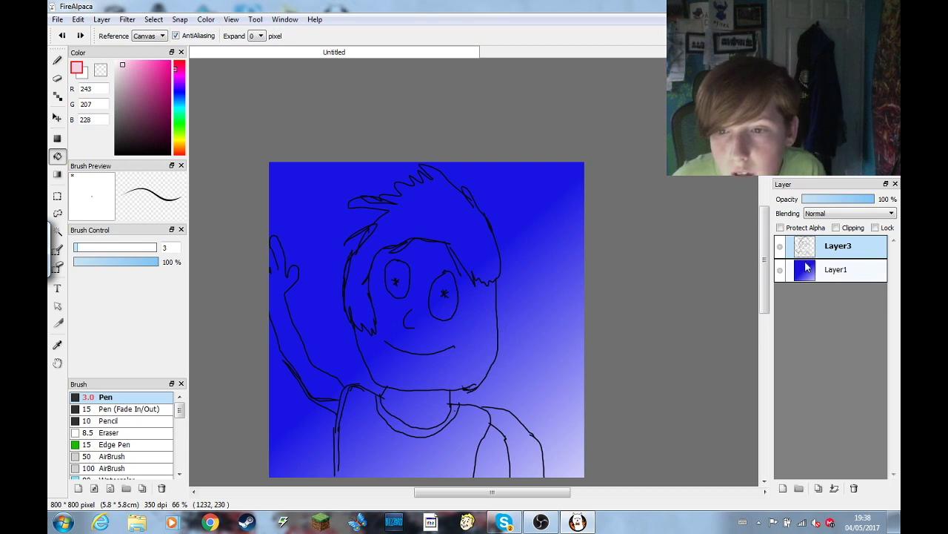
{"action": "left_click", "coordinate": [780, 269]}
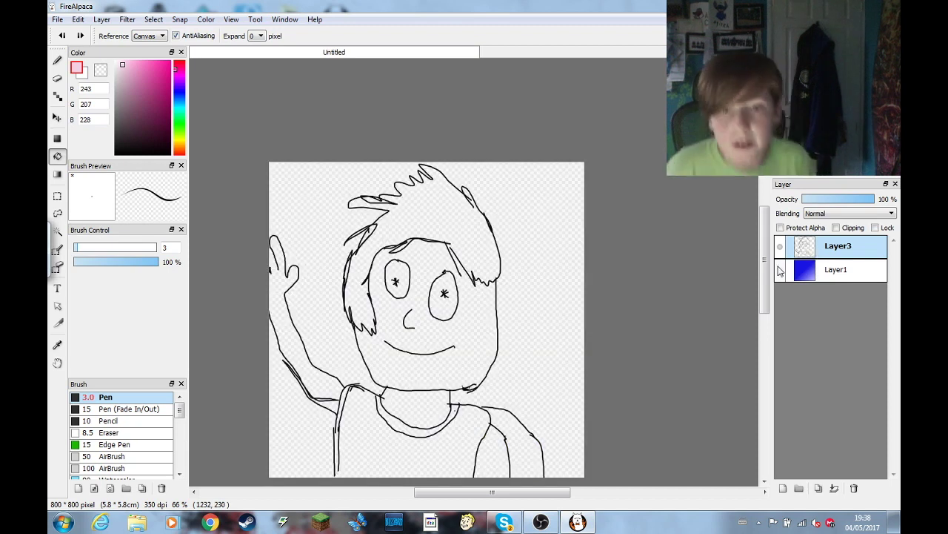
{"action": "left_click", "coordinate": [482, 328]}
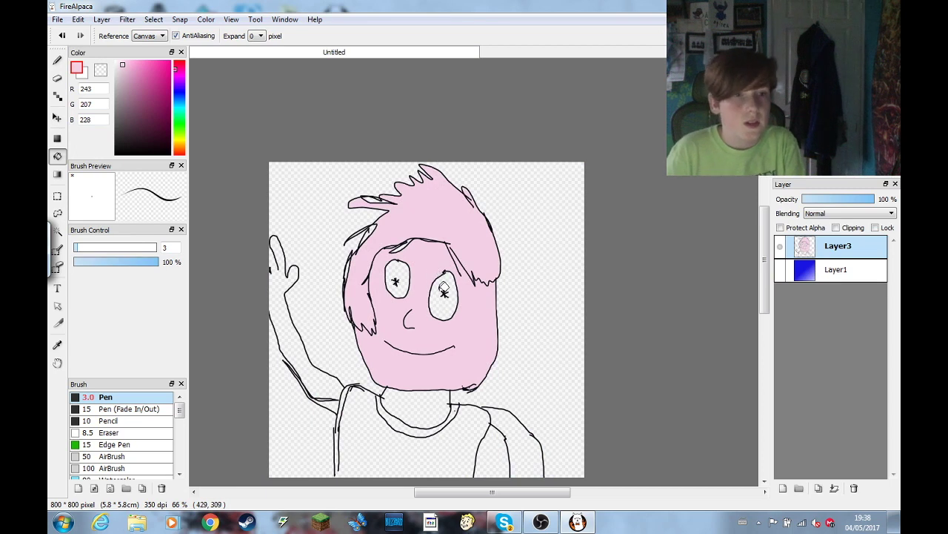
{"action": "key", "text": "ctrl+z"}
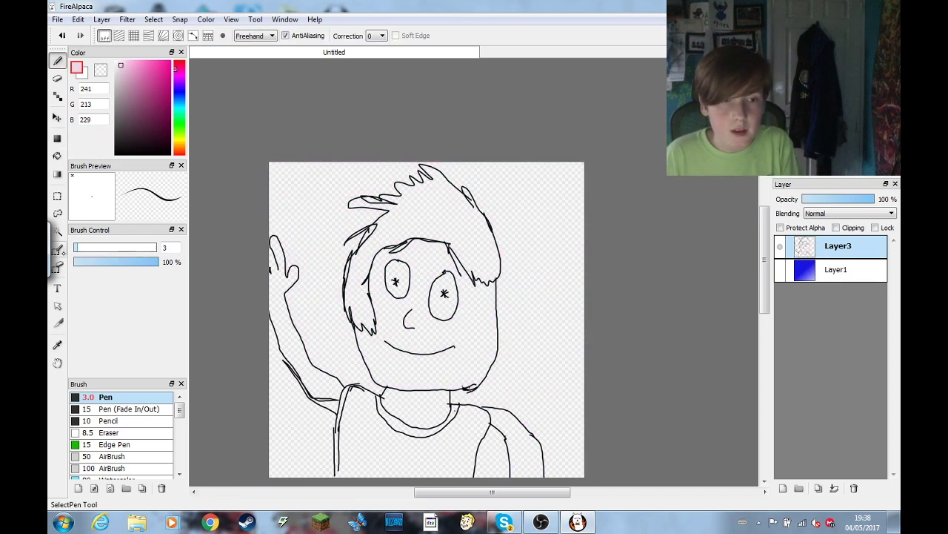
Fill the face, arm, shoulder and neck with pink and the shirt with green
{"action": "left_click", "coordinate": [415, 356]}
{"action": "left_click", "coordinate": [519, 444]}
{"action": "left_click", "coordinate": [340, 399]}
{"action": "left_click", "coordinate": [320, 402]}
{"action": "left_click", "coordinate": [415, 406]}
{"action": "left_click", "coordinate": [407, 445]}
Fill the hair brown and touch up the hair outline in black
{"action": "left_click", "coordinate": [139, 83]}
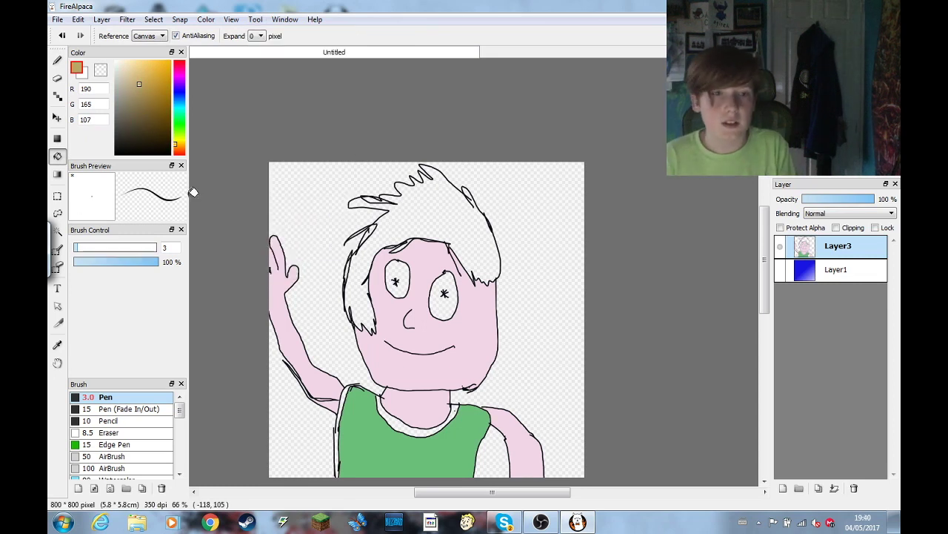
{"action": "left_click", "coordinate": [371, 185]}
{"action": "left_click", "coordinate": [147, 83]}
{"action": "left_click_drag", "start_coordinate": [342, 202], "coordinate": [393, 199]}
Fill both eyes white, the collar orange and the background blue
{"action": "left_click", "coordinate": [118, 64]}
{"action": "left_click", "coordinate": [391, 282]}
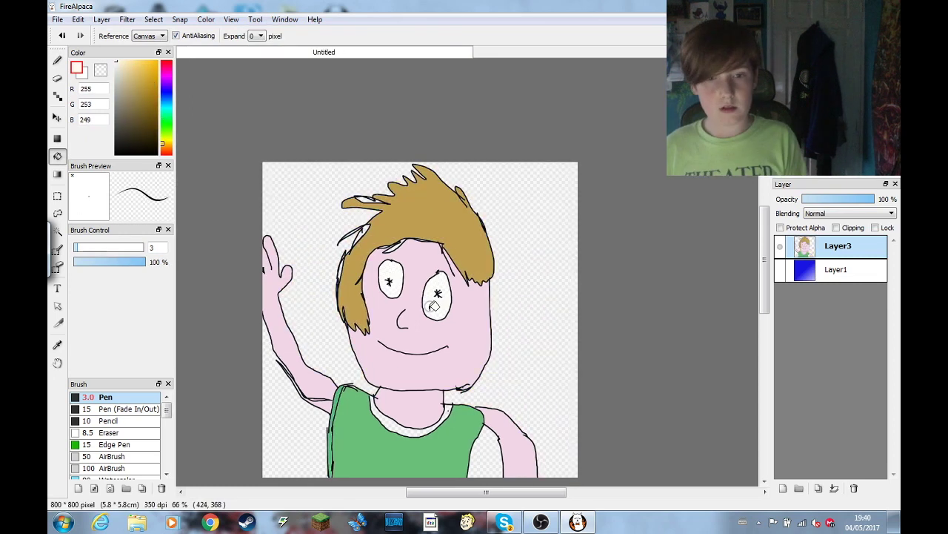
{"action": "left_click", "coordinate": [437, 297]}
{"action": "left_click", "coordinate": [166, 141]}
{"action": "left_click", "coordinate": [415, 424]}
{"action": "left_click", "coordinate": [166, 96]}
{"action": "left_click", "coordinate": [296, 185]}
Draw four star outlines around the figure with the Pen
{"action": "left_click", "coordinate": [150, 73]}
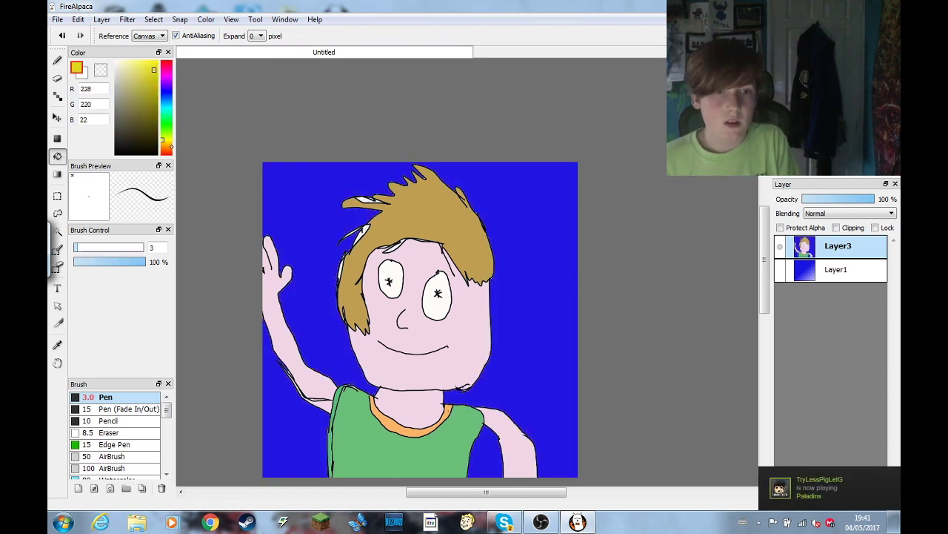
{"action": "left_click", "coordinate": [57, 61]}
{"action": "left_click_drag", "start_coordinate": [511, 181], "coordinate": [546, 214]}
{"action": "left_click_drag", "start_coordinate": [280, 406], "coordinate": [300, 438]}
{"action": "left_click_drag", "start_coordinate": [499, 297], "coordinate": [547, 337]}
{"action": "left_click_drag", "start_coordinate": [271, 174], "coordinate": [323, 194]}
Fill the four stars with yellow using the Bucket
{"action": "left_click", "coordinate": [166, 144]}
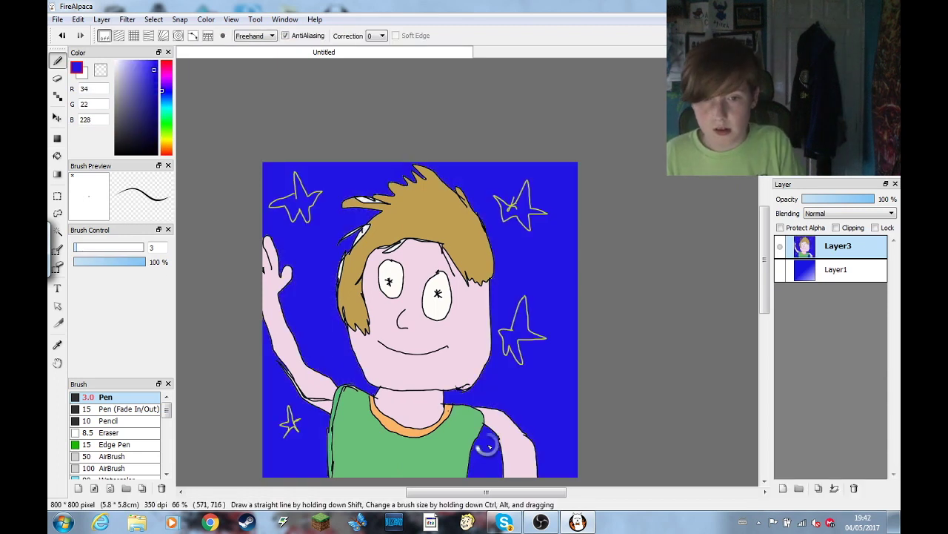
{"action": "left_click", "coordinate": [57, 156]}
{"action": "left_click", "coordinate": [288, 202]}
{"action": "left_click", "coordinate": [166, 138]}
{"action": "left_click", "coordinate": [523, 203]}
{"action": "left_click", "coordinate": [522, 333]}
{"action": "left_click", "coordinate": [294, 196]}
{"action": "left_click", "coordinate": [289, 422]}
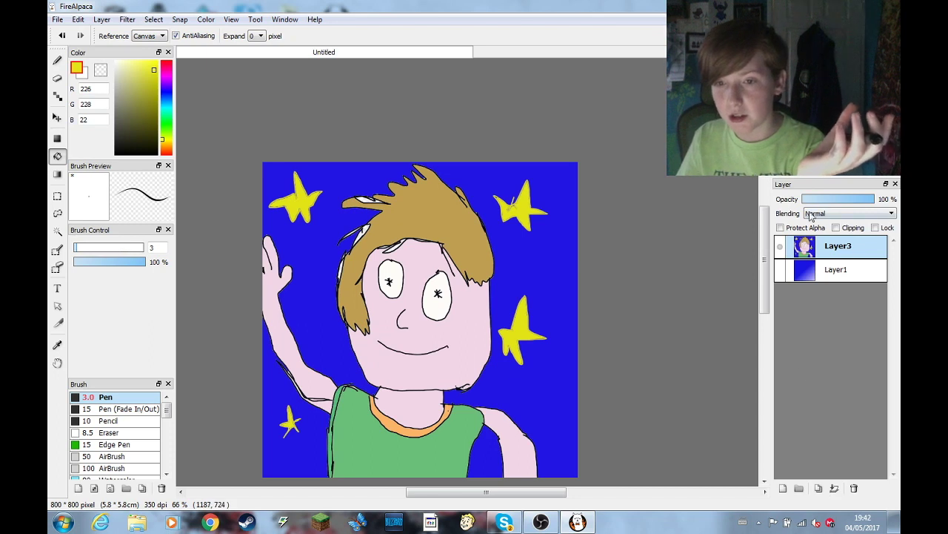
Clear the flat blue areas on Layer3 to transparency and show the gradient Layer1 again
{"action": "left_click", "coordinate": [101, 70]}
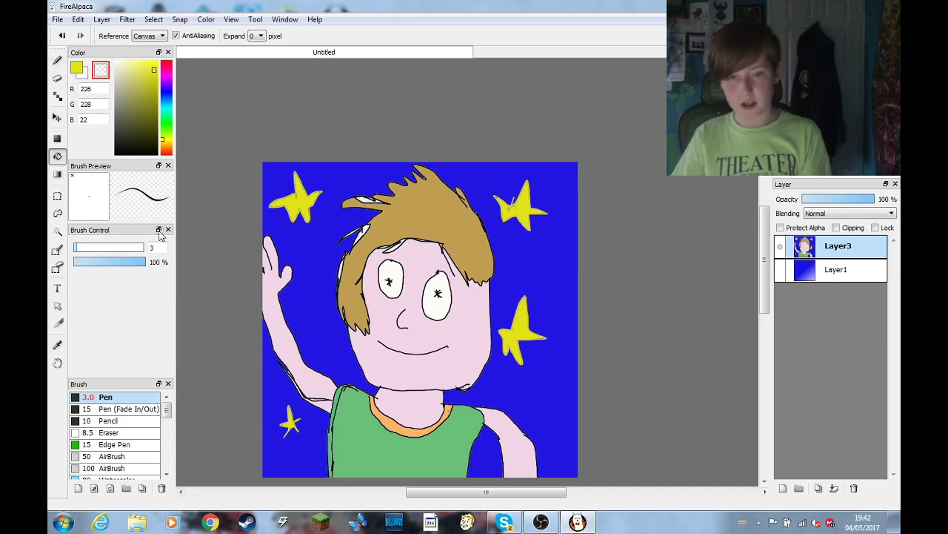
{"action": "left_click", "coordinate": [536, 284]}
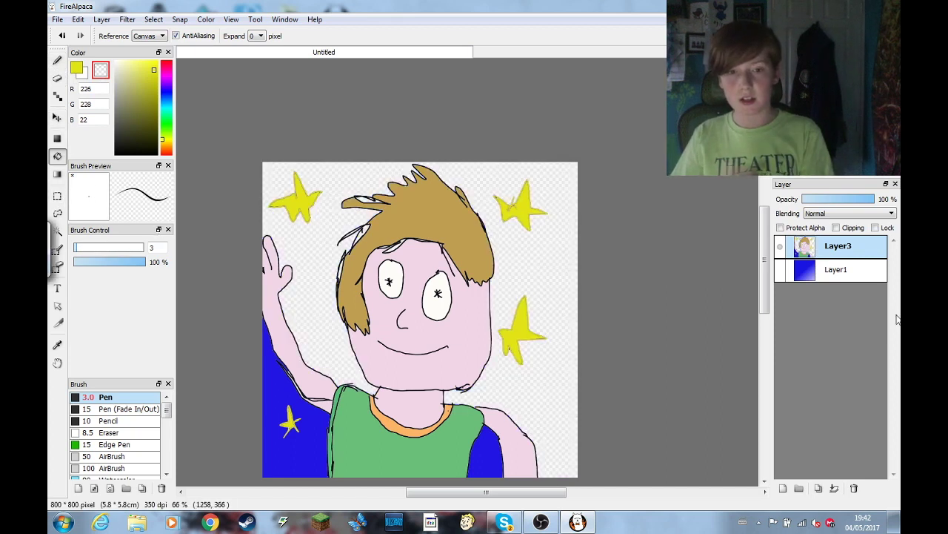
{"action": "left_click", "coordinate": [107, 443]}
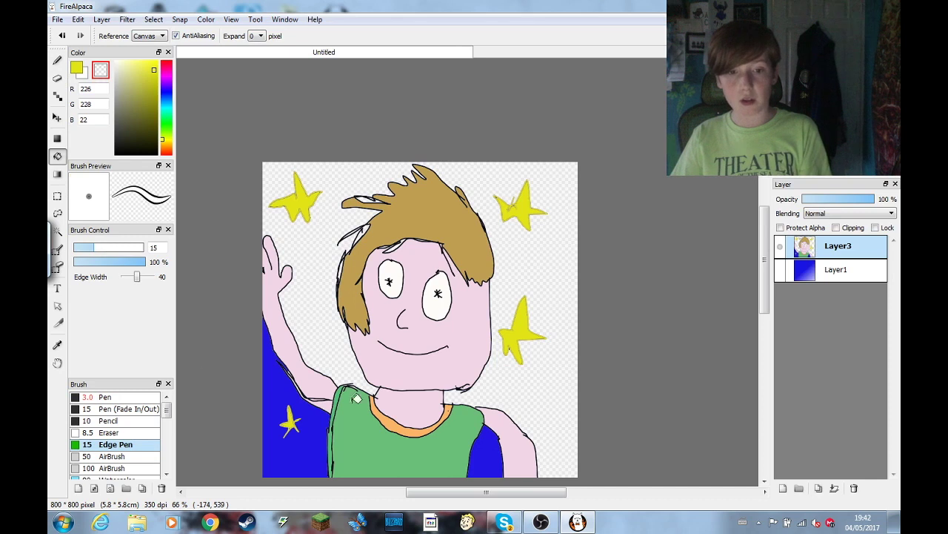
{"action": "left_click", "coordinate": [305, 445]}
{"action": "left_click", "coordinate": [493, 458]}
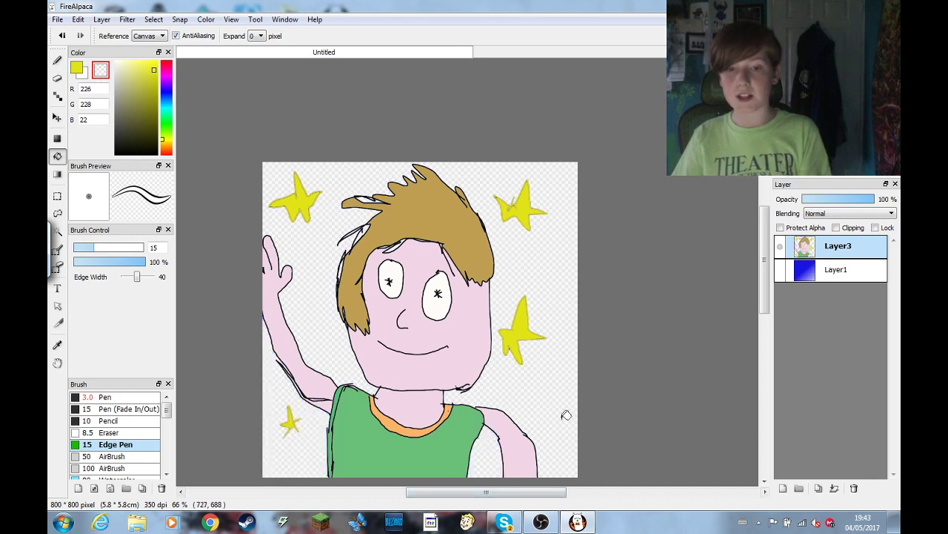
{"action": "left_click", "coordinate": [781, 270]}
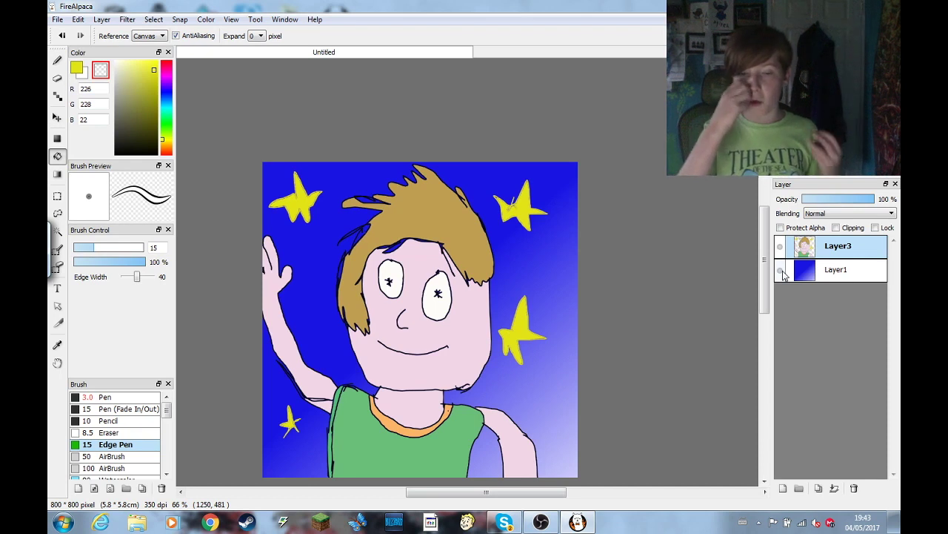